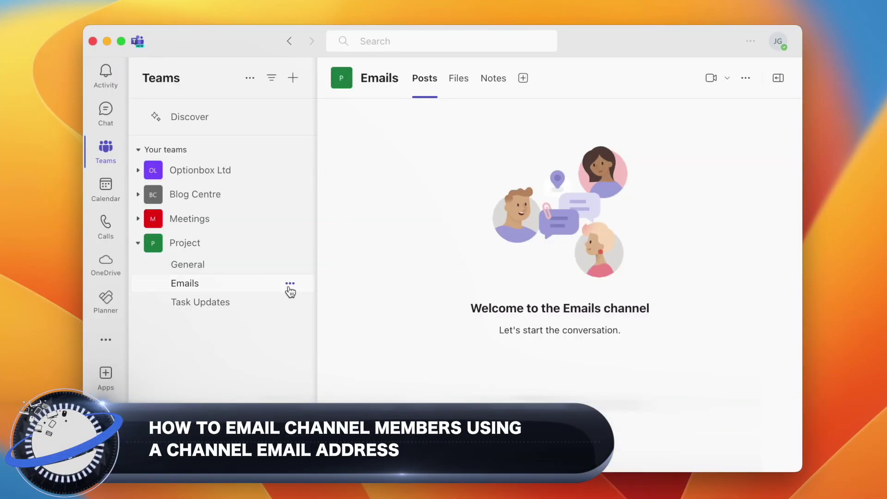
# - Copy the Emails channel's email address in Teams using its Get email address option
pyautogui.click(289, 284)
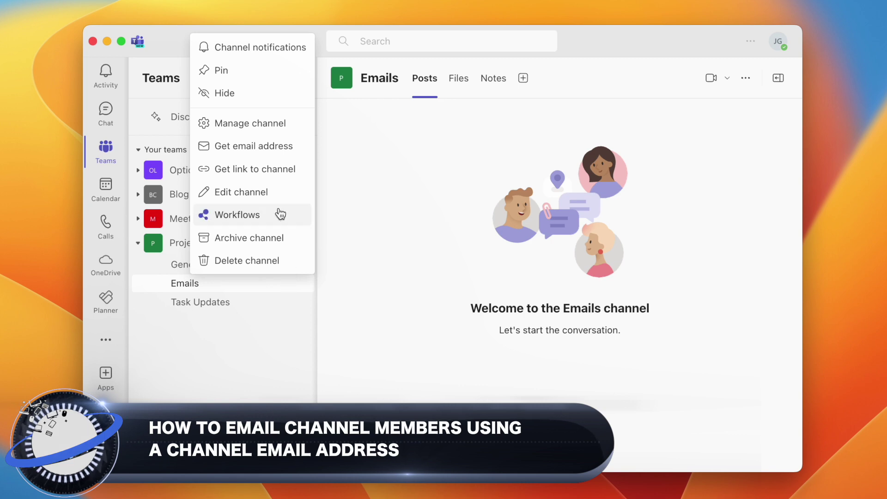
pyautogui.click(271, 154)
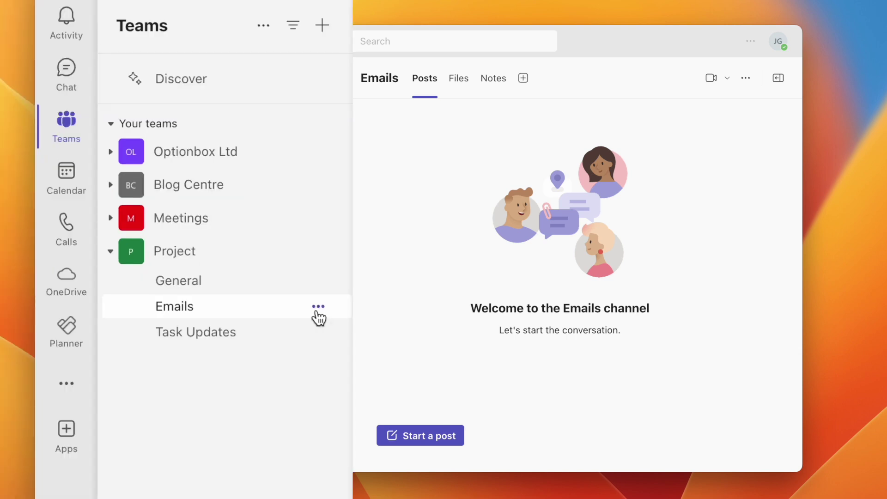
pyautogui.click(318, 307)
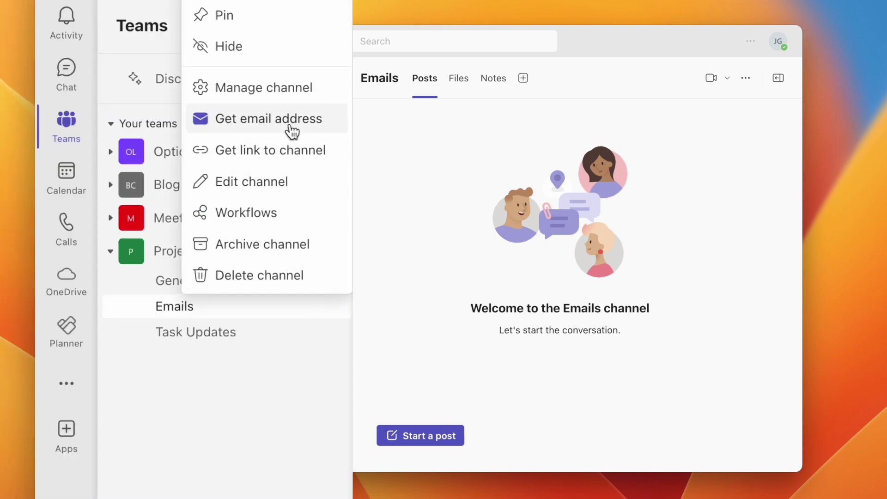
pyautogui.click(292, 131)
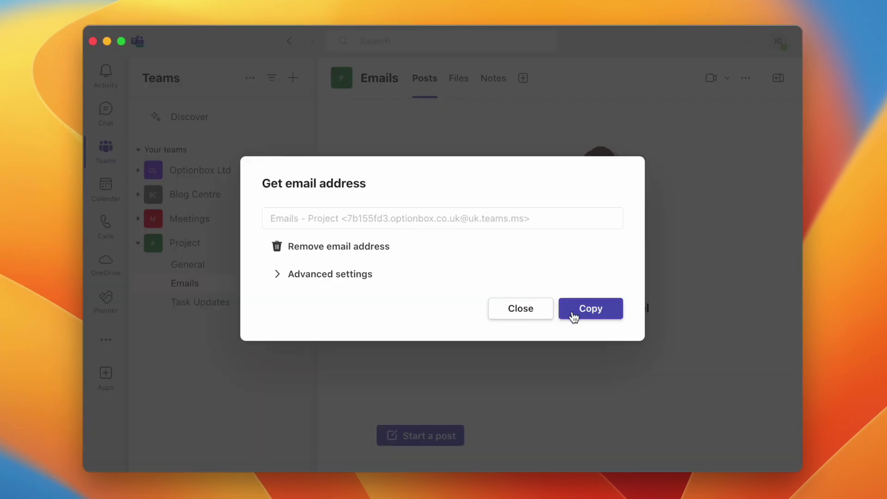
pyautogui.click(574, 317)
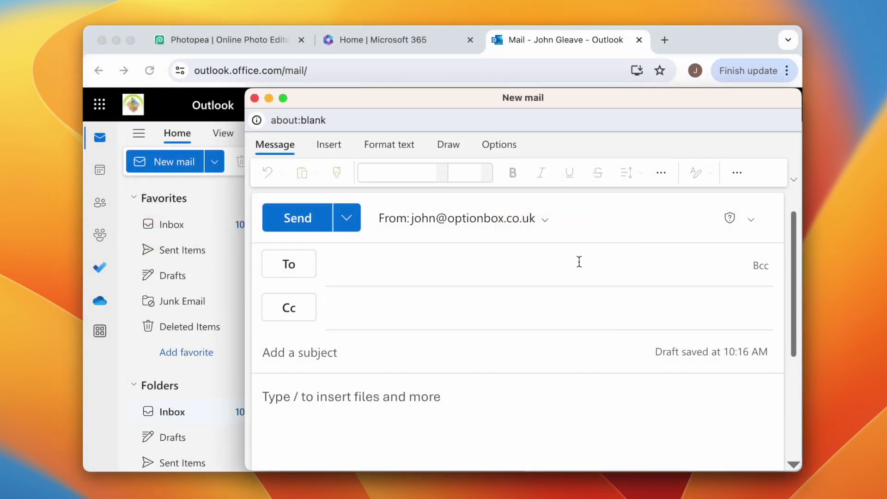
# - Address a new Outlook email to the pasted channel address, with subject 'Test' and a short test body
pyautogui.press('super+v')
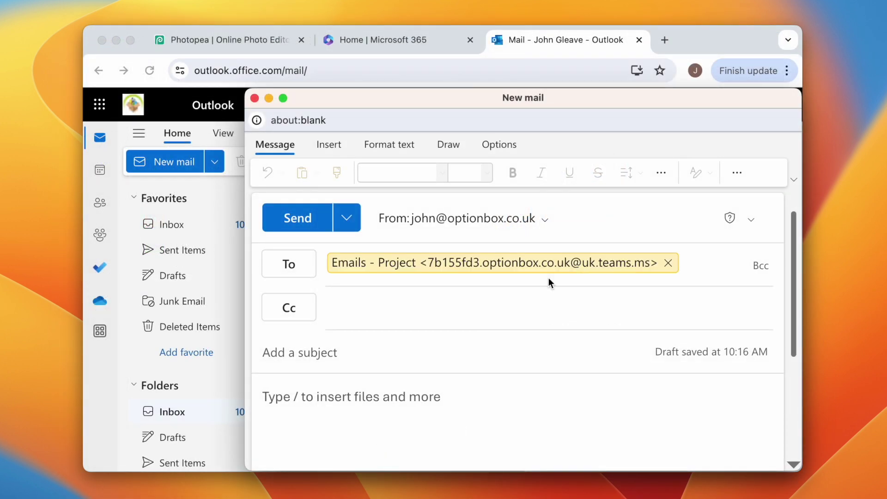
pyautogui.click(395, 353)
pyautogui.write('Test')
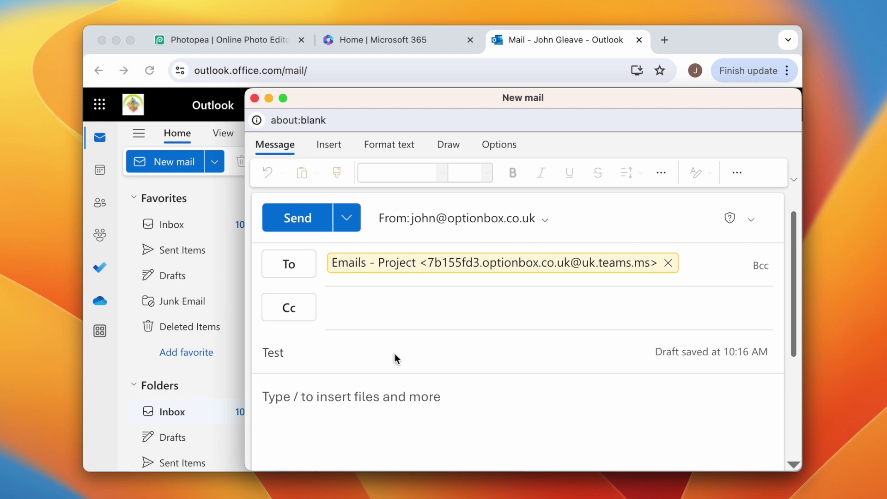
pyautogui.click(423, 397)
pyautogui.write('Test')
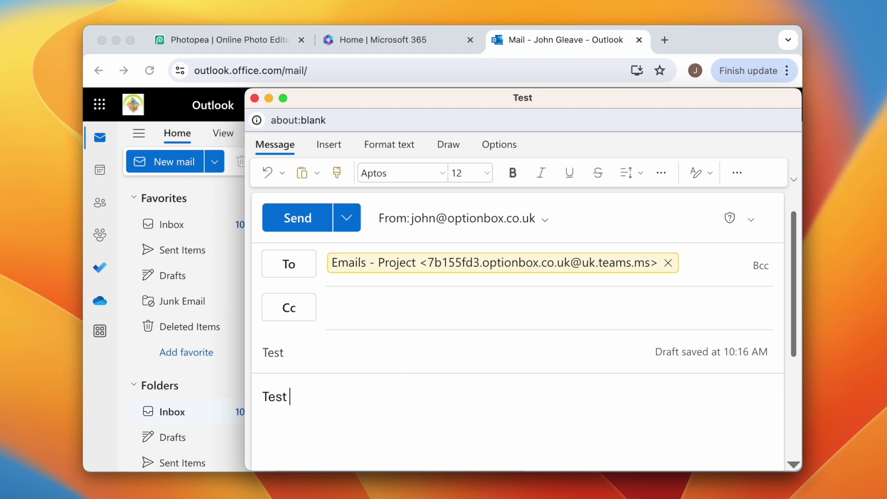
pyautogui.write(' ema')
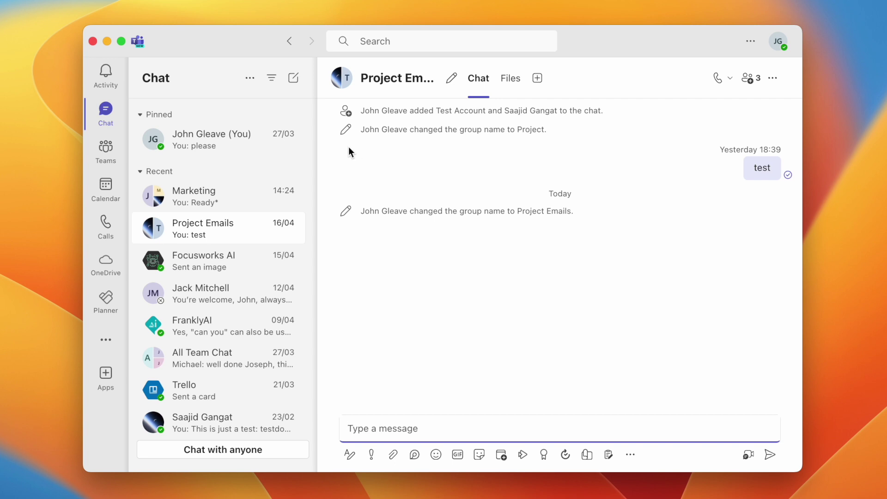
pyautogui.click(287, 61)
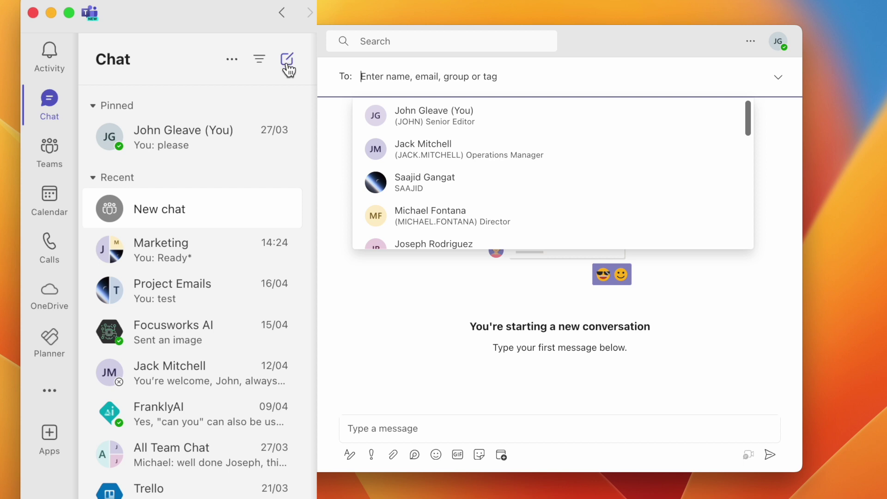
pyautogui.click(236, 291)
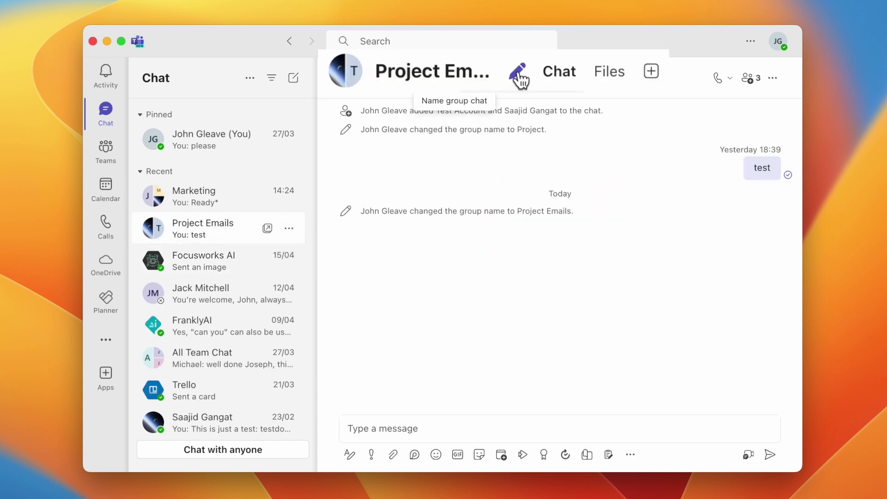
pyautogui.click(519, 76)
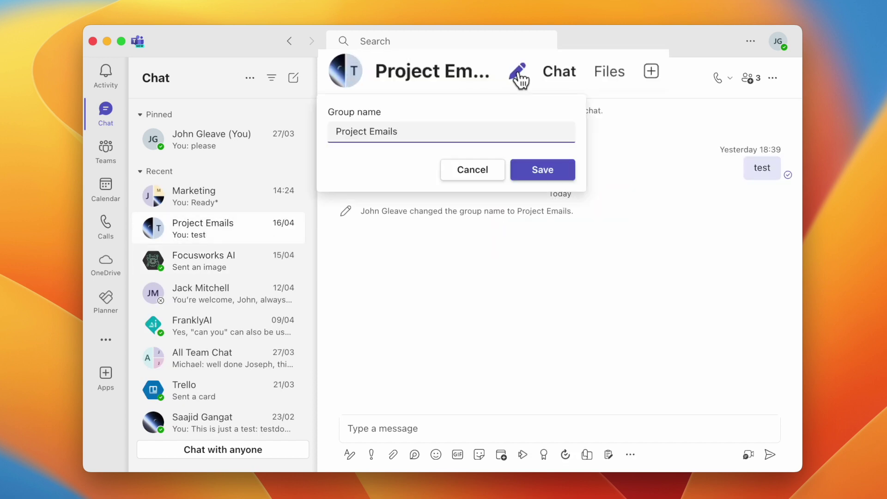
pyautogui.click(519, 76)
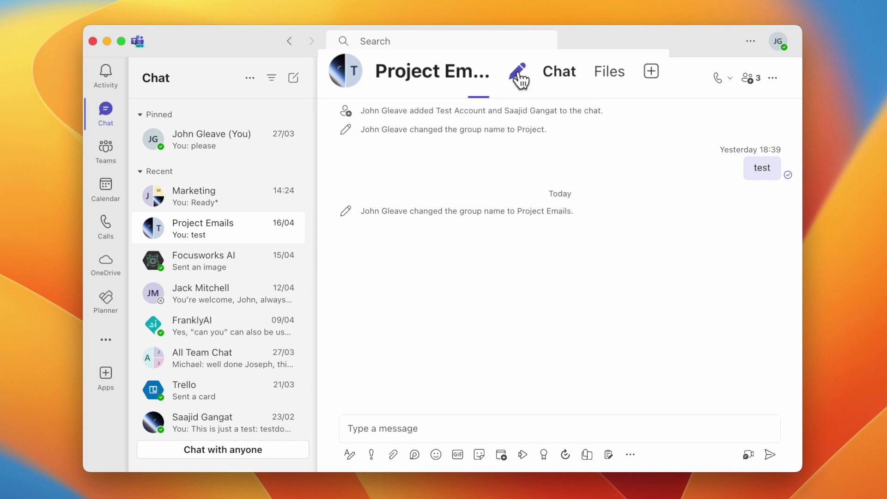
pyautogui.click(738, 80)
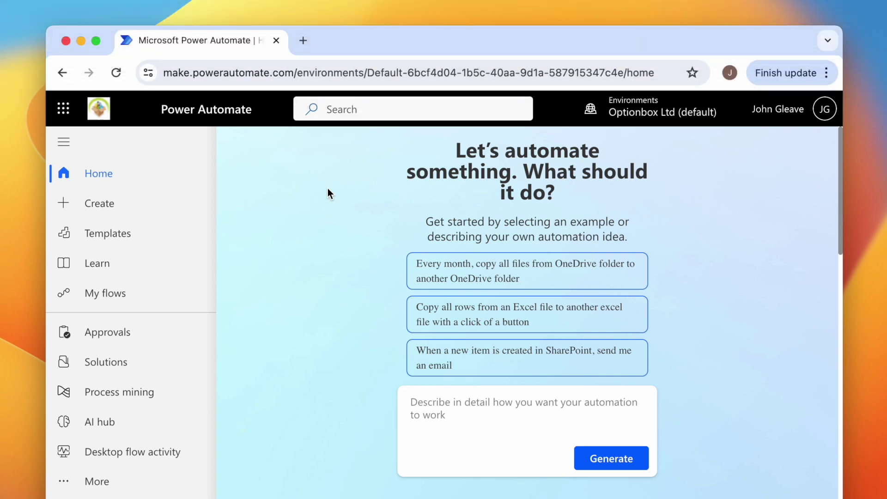
# - Start a new automated cloud flow from the My flows page's New flow menu
pyautogui.click(110, 205)
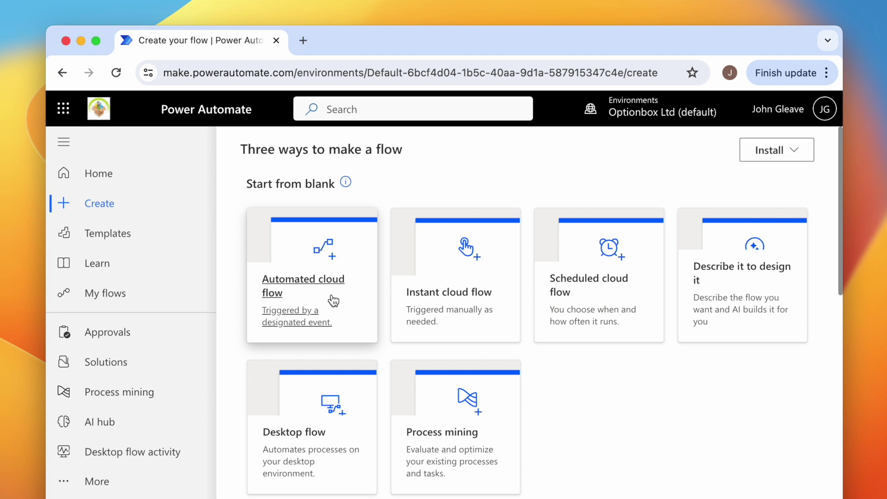
pyautogui.click(122, 295)
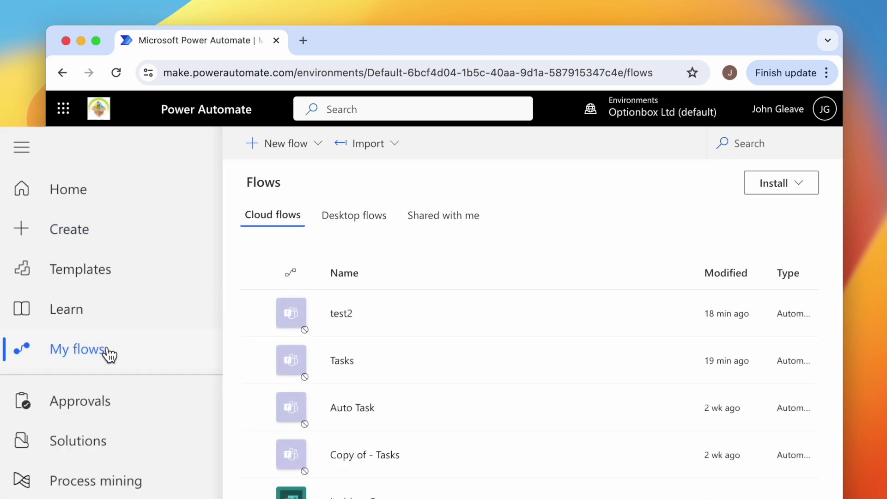
pyautogui.click(285, 143)
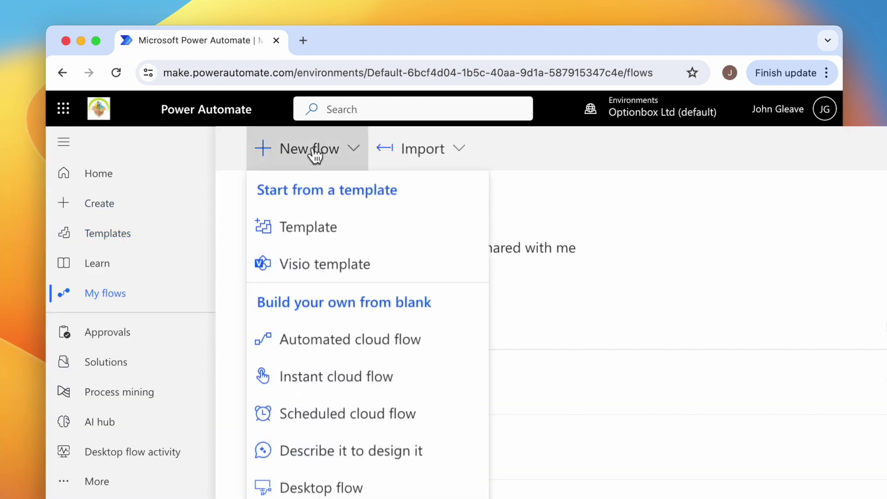
pyautogui.click(437, 350)
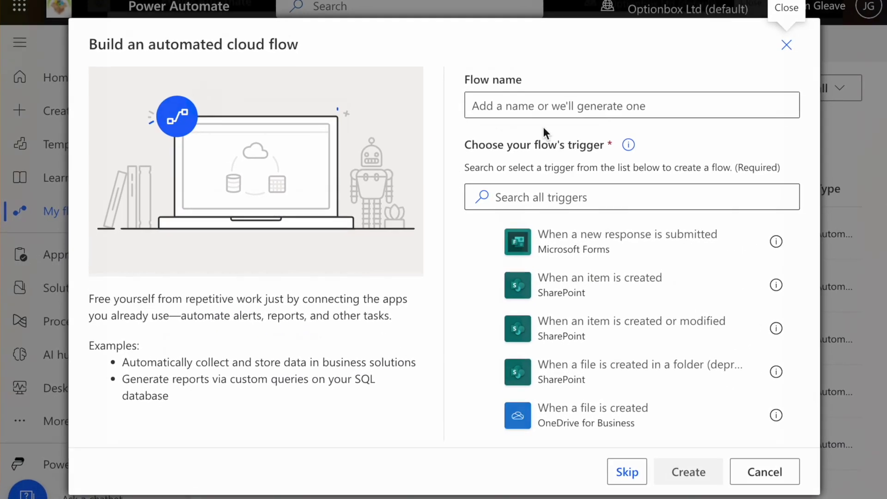
# - Name the flow 'Project Emails' and pick the Teams trigger 'When a new channel message is added'
pyautogui.click(573, 134)
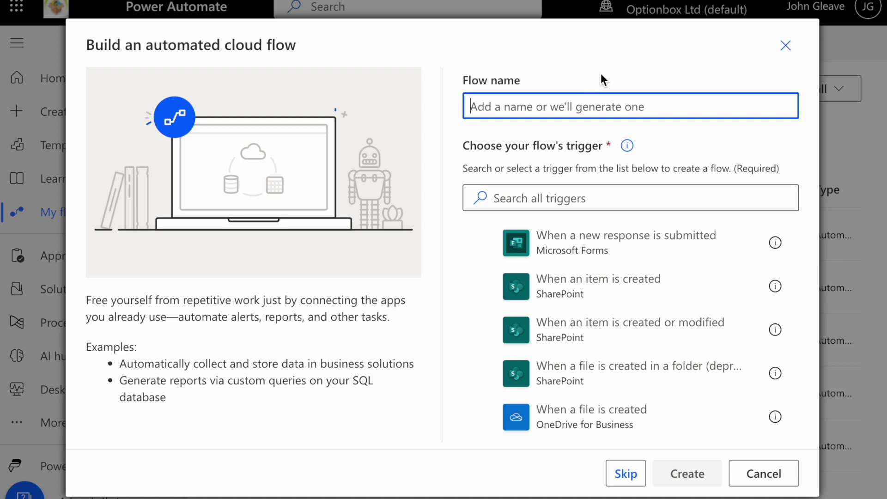
pyautogui.press('capslock')
pyautogui.write('Project Emails')
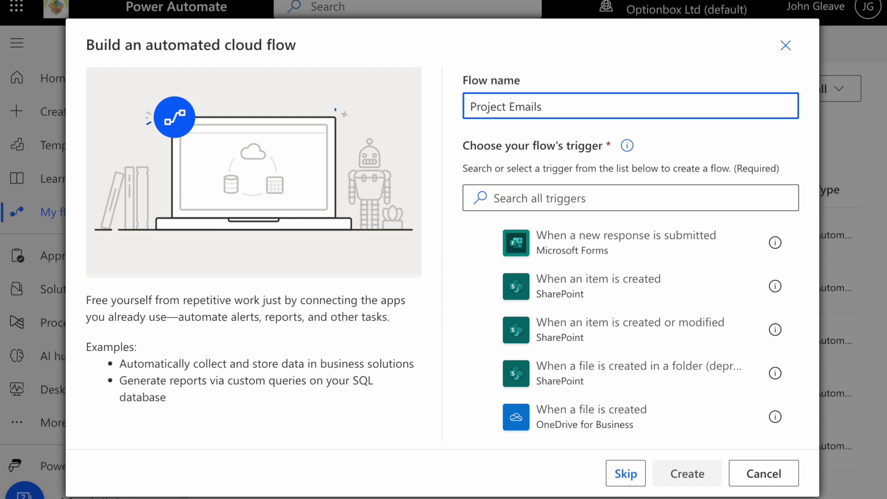
pyautogui.click(613, 198)
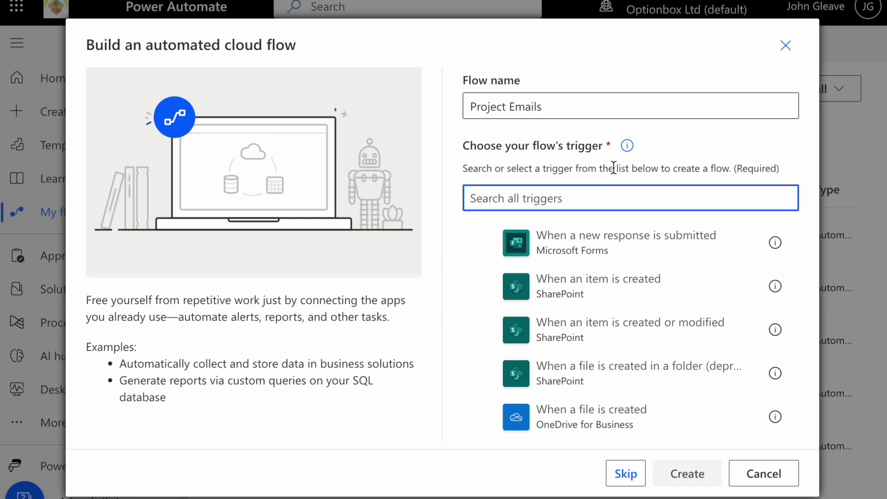
pyautogui.write('message')
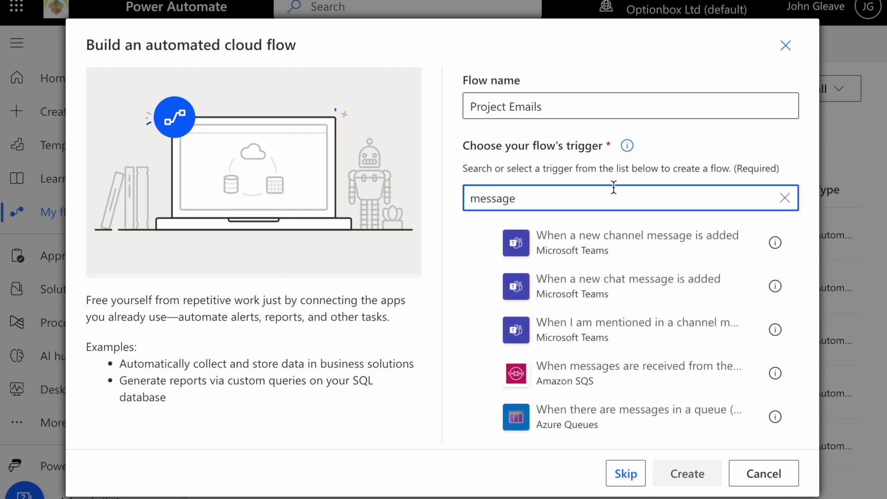
pyautogui.click(613, 249)
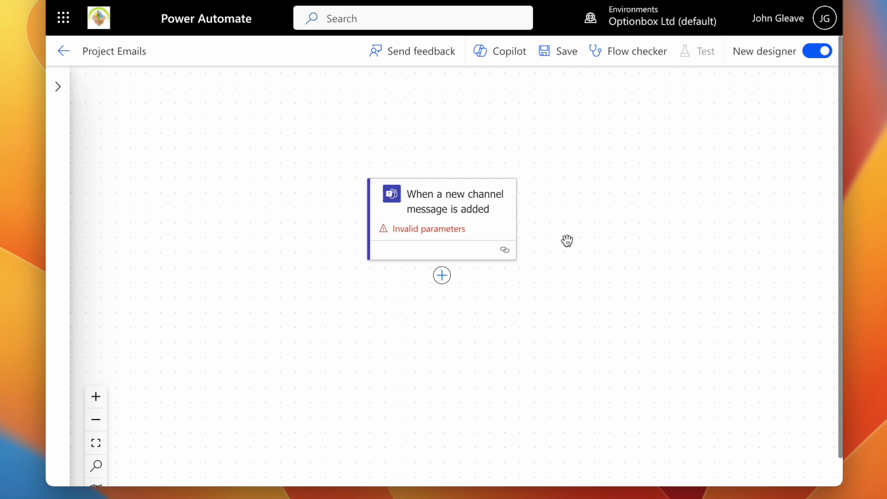
# - Point the trigger at Team 'Project' and Channel 'Emails', then close its settings
pyautogui.click(462, 221)
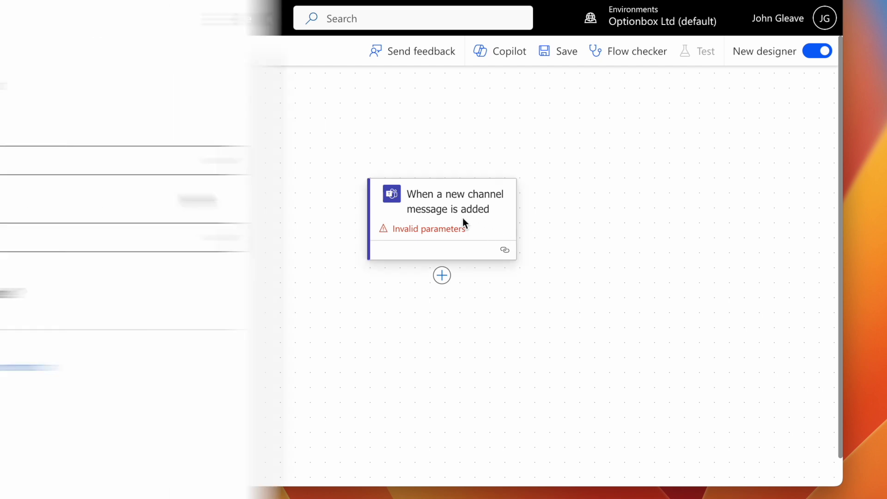
pyautogui.click(398, 168)
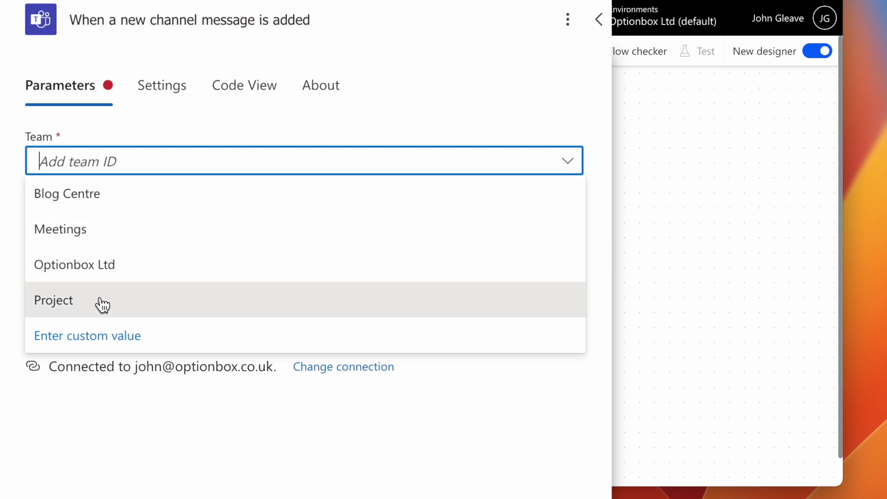
pyautogui.click(100, 300)
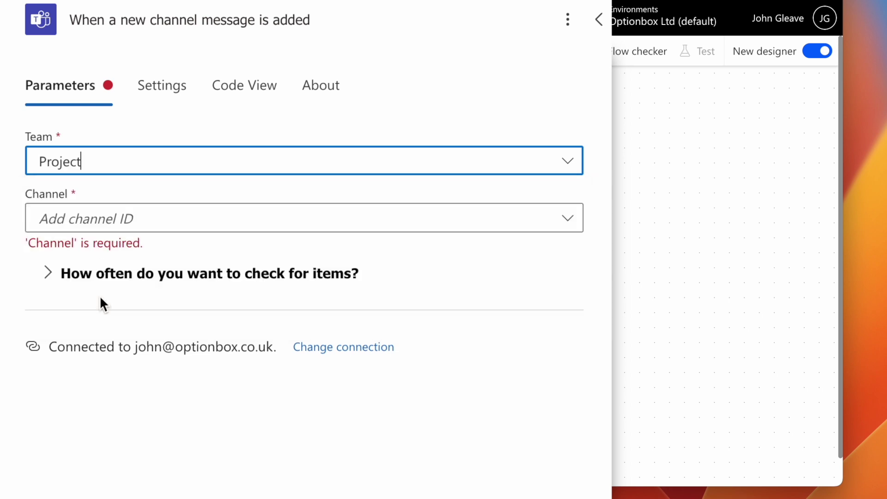
pyautogui.click(135, 224)
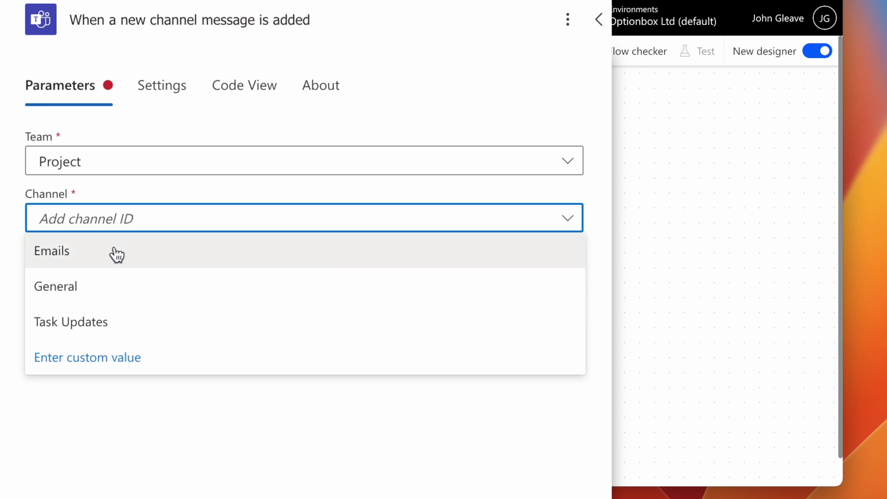
pyautogui.click(117, 255)
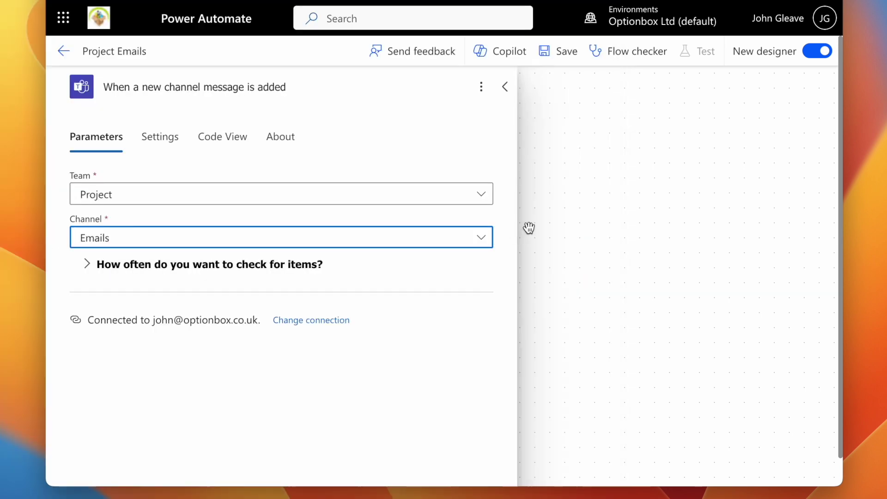
pyautogui.click(529, 228)
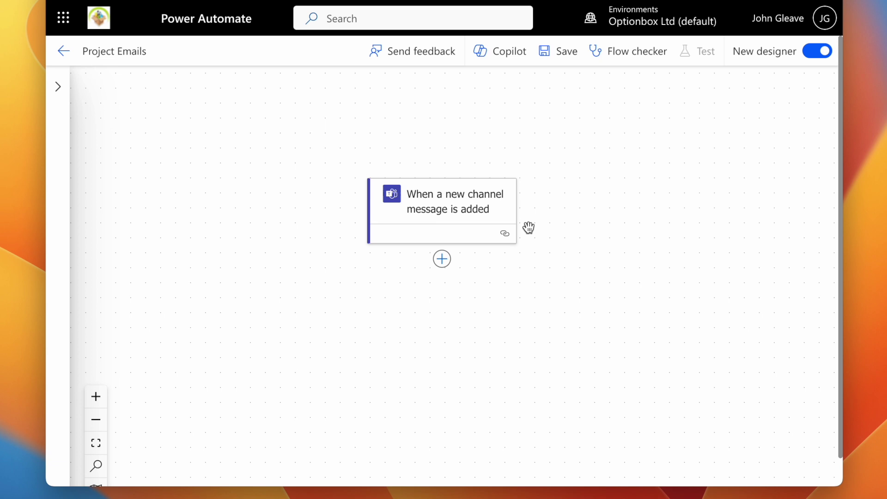
# - Add a new step after the trigger and list the Control connector's actions
pyautogui.click(442, 261)
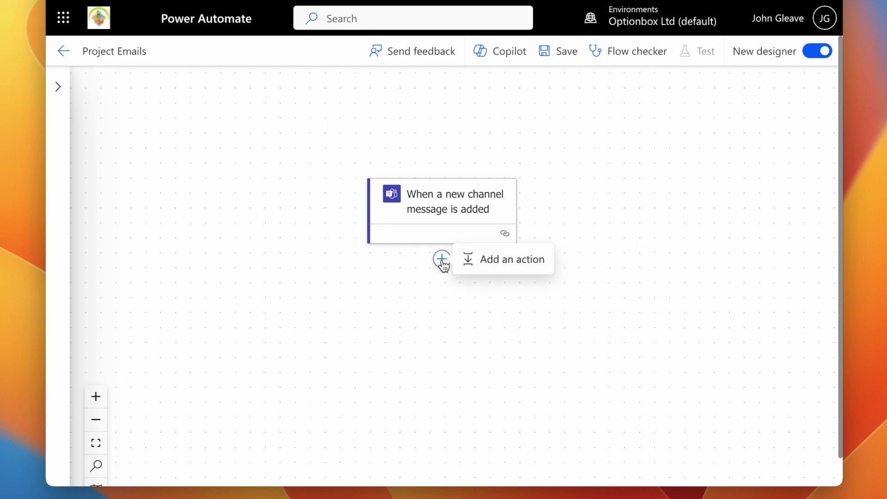
pyautogui.click(512, 262)
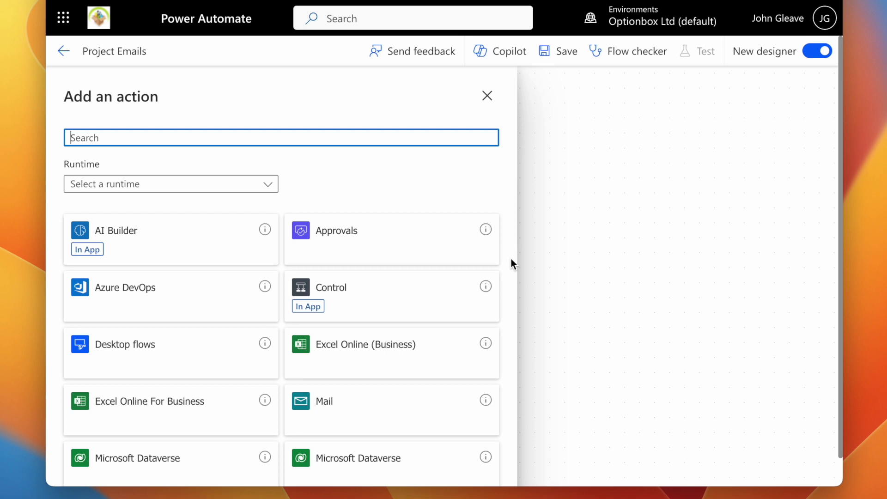
pyautogui.click(393, 300)
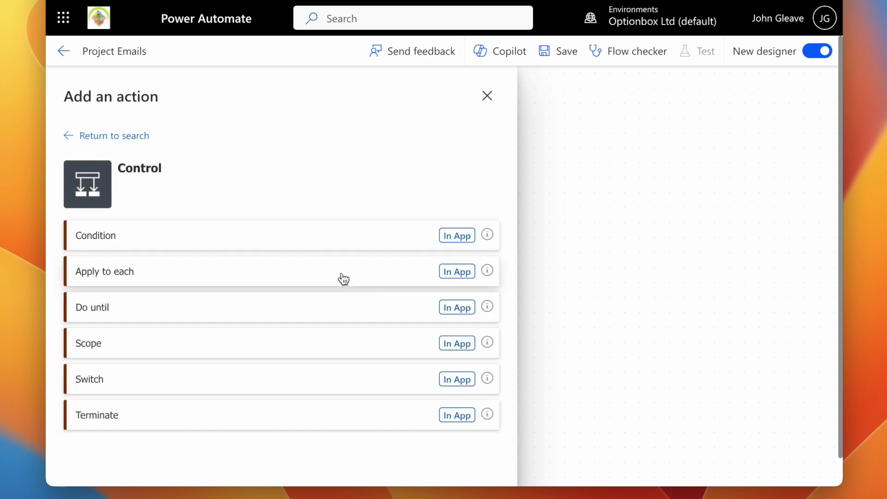
# - Add a Condition whose first value is the expression triggerBody()?['attachments']?[0]?['contentUrl']
pyautogui.click(224, 238)
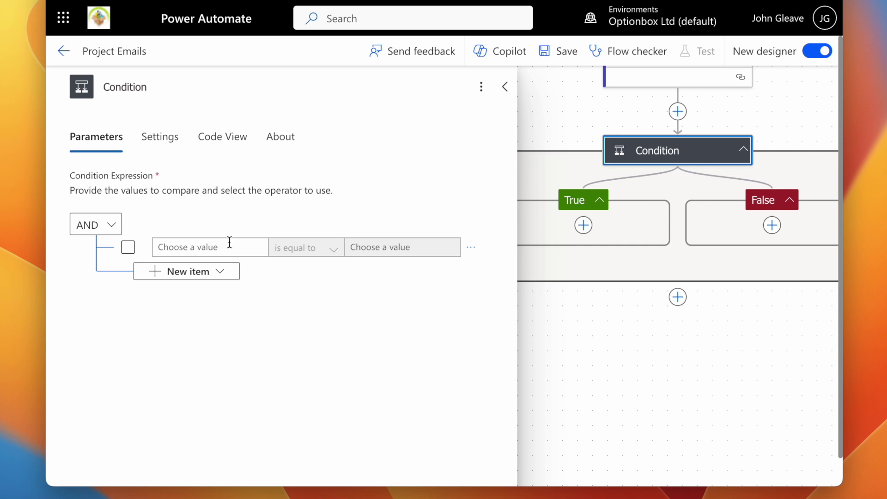
pyautogui.click(233, 248)
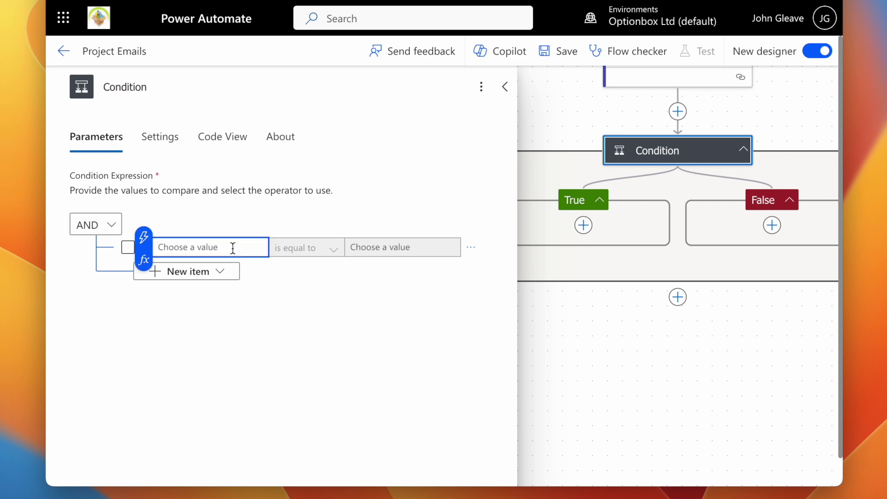
pyautogui.click(147, 274)
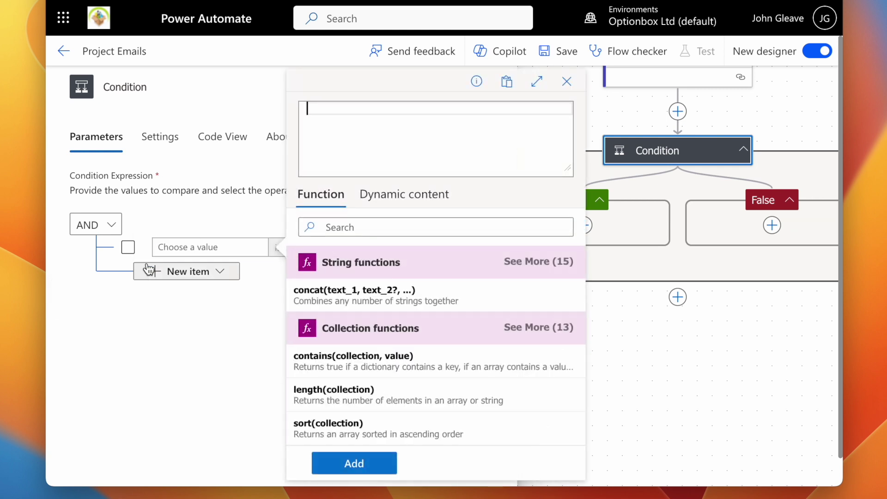
pyautogui.click(310, 149)
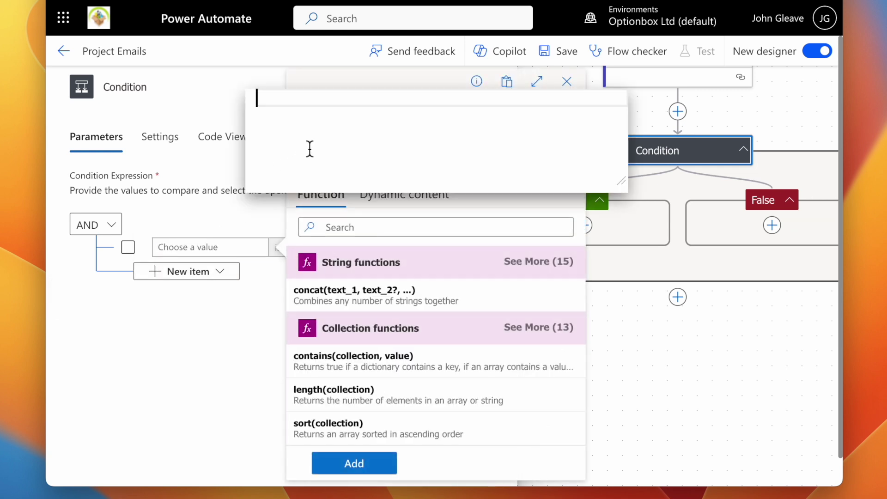
pyautogui.write('trigger')
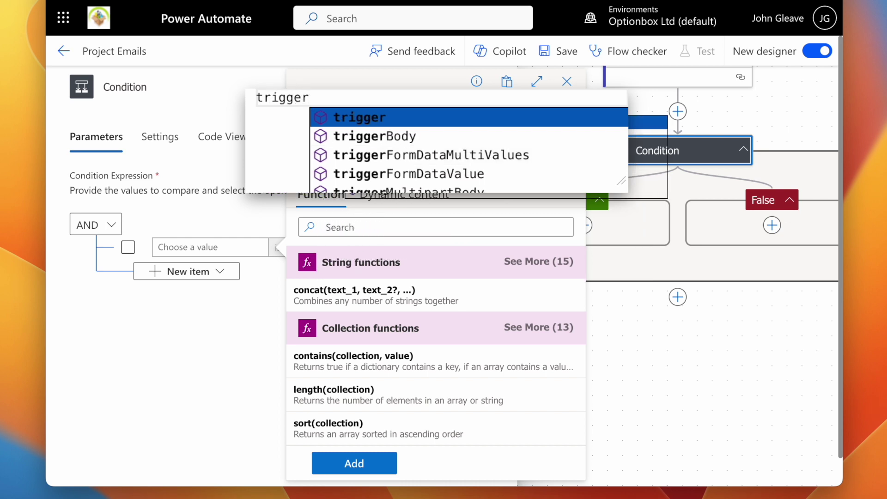
pyautogui.write('Body')
pyautogui.press('Return')
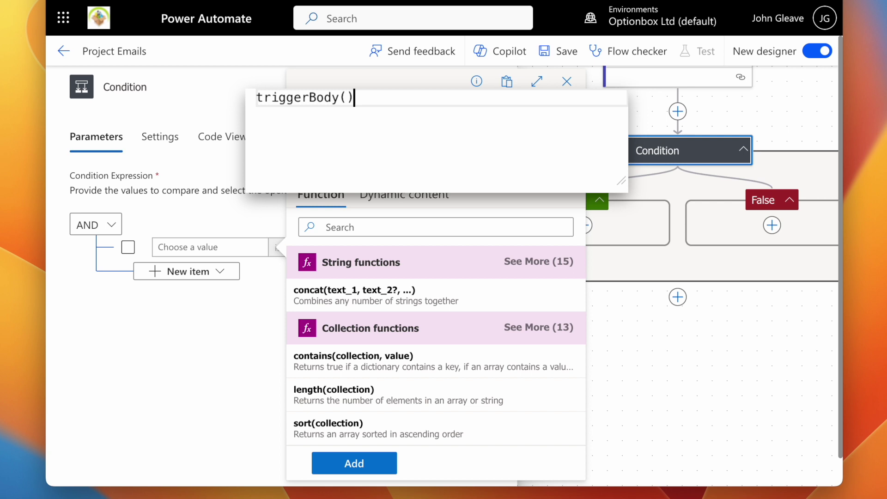
pyautogui.write('?')
pyautogui.write('[]')
pyautogui.write("'")
pyautogui.write('attachmen')
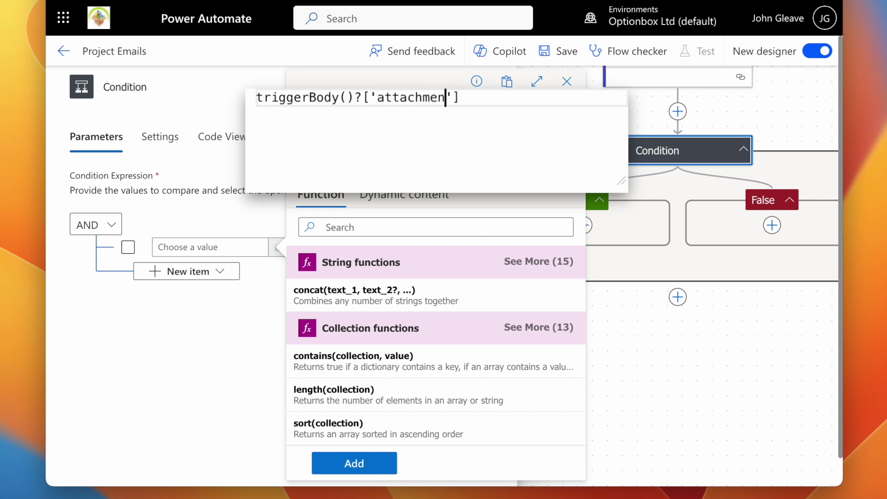
pyautogui.write('ts')
pyautogui.press('End')
pyautogui.write('?[0]?[')
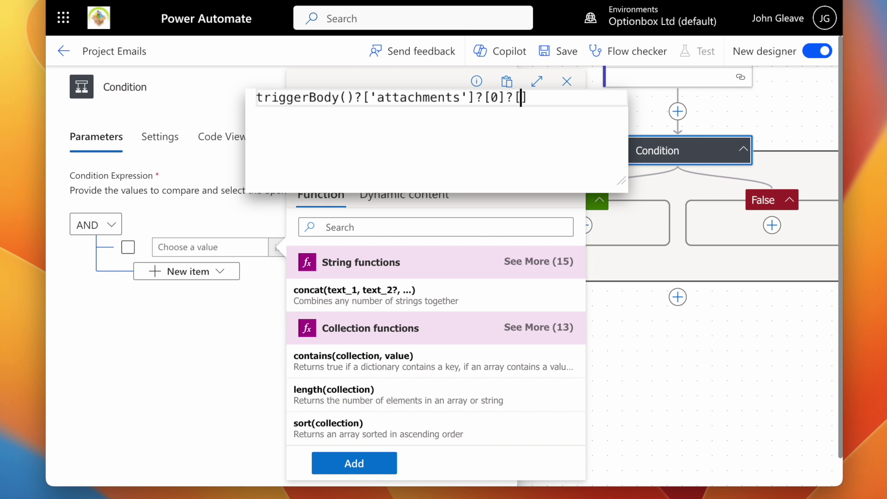
pyautogui.write("'contentUrl")
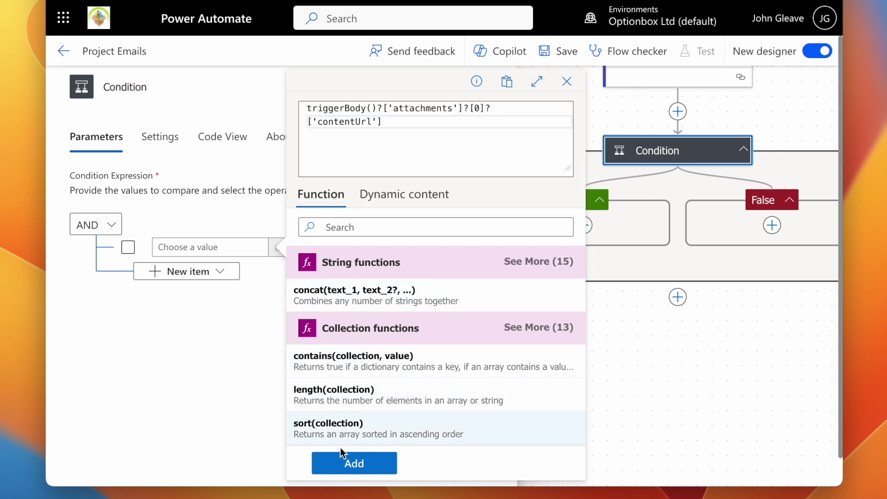
pyautogui.click(340, 464)
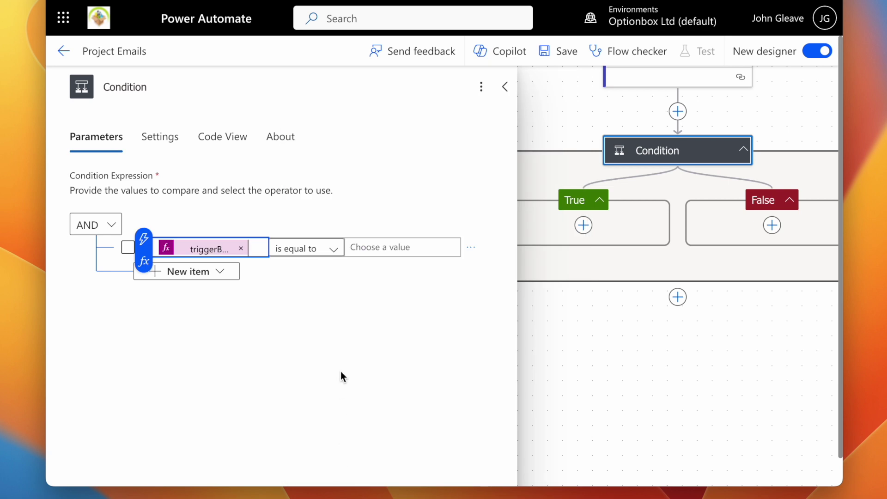
# - Make the condition test 'contains' EmailMessages, then close the Condition settings
pyautogui.click(332, 250)
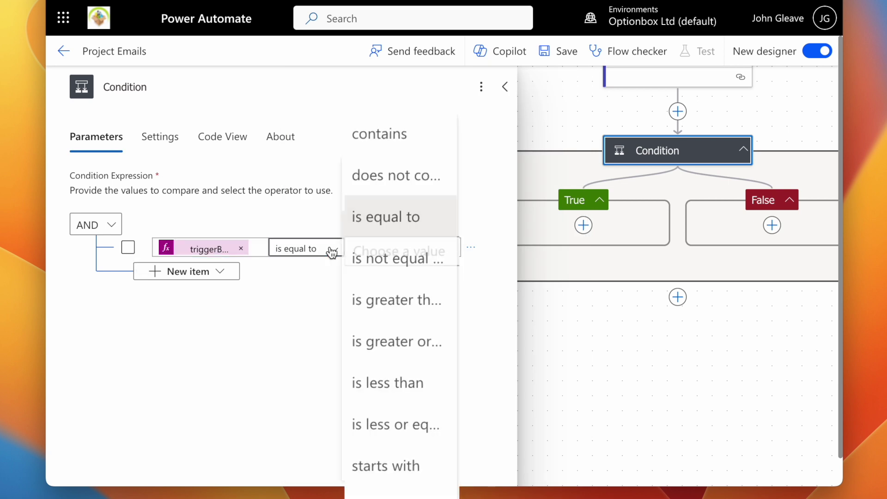
pyautogui.click(419, 139)
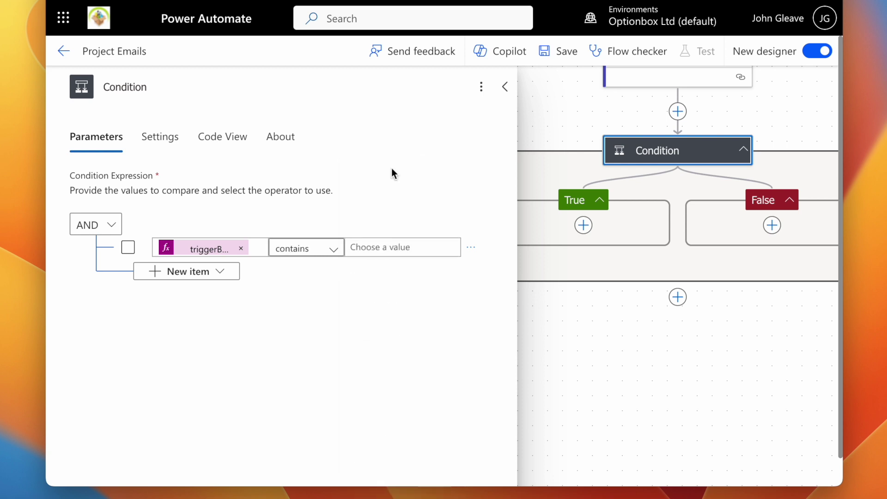
pyautogui.click(409, 243)
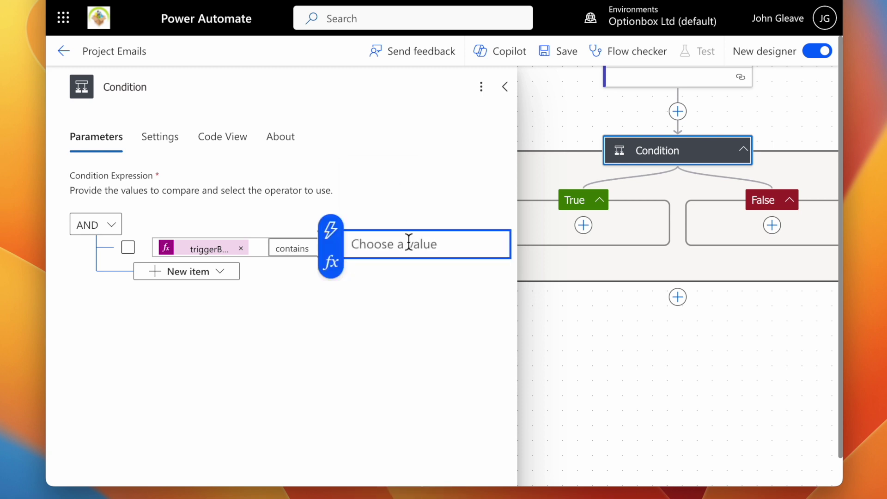
pyautogui.write('EmailMessages')
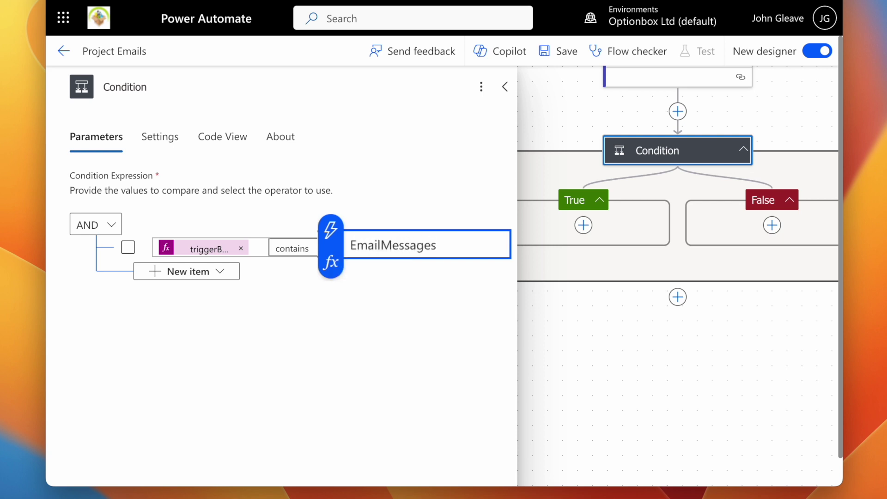
pyautogui.click(387, 282)
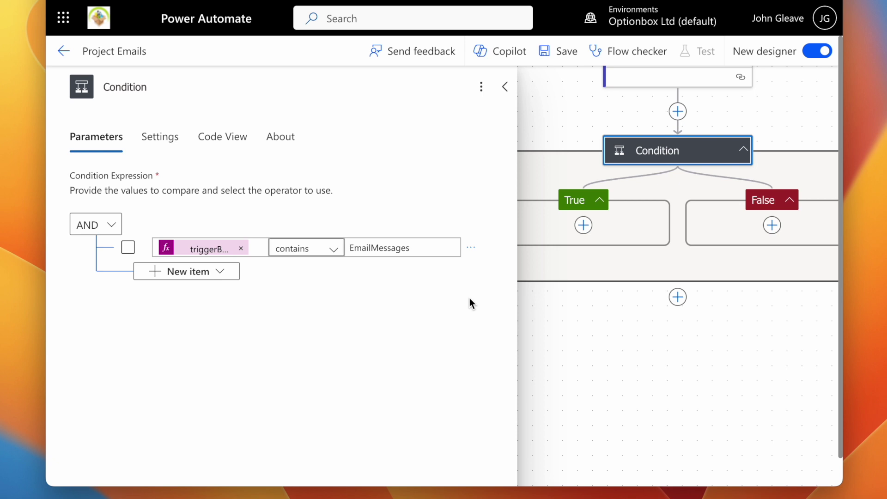
pyautogui.click(557, 317)
# - Add Teams List members to the True branch with Thread Type Group chat and Group Chat 'Project Emails'
pyautogui.moveTo(611, 302); pyautogui.dragTo(372, 378)
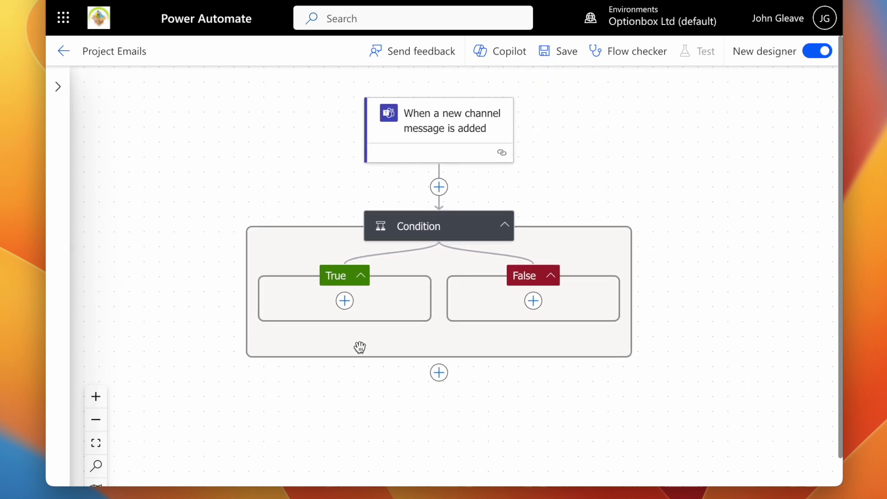
pyautogui.click(346, 306)
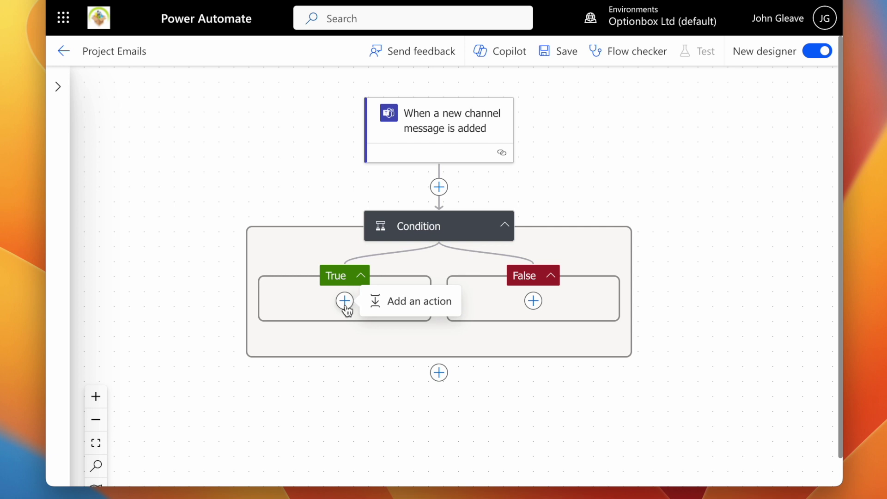
pyautogui.click(414, 309)
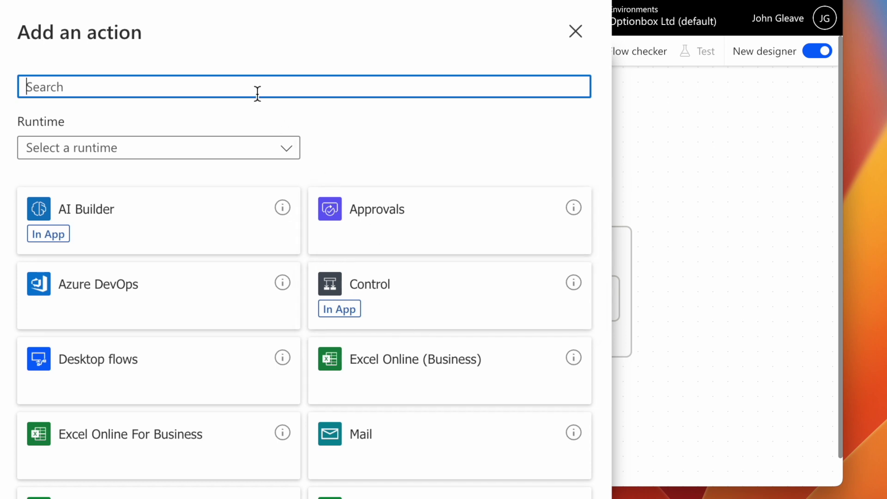
pyautogui.write('members')
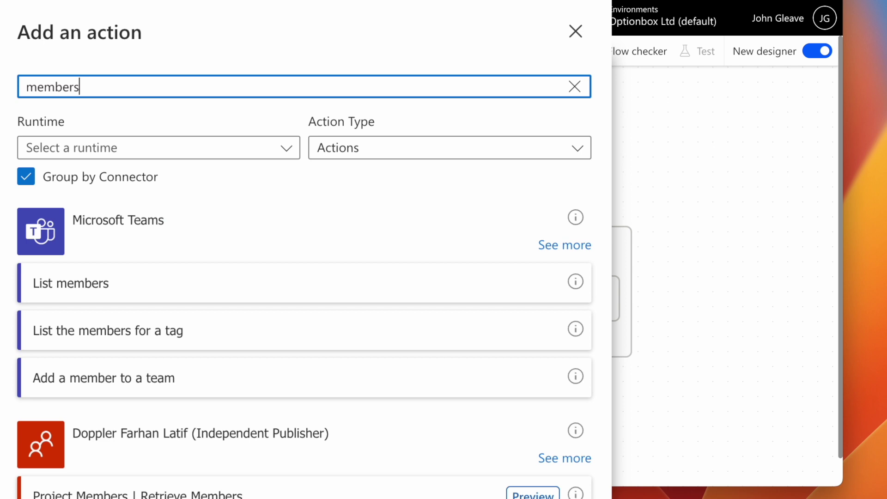
pyautogui.click(136, 289)
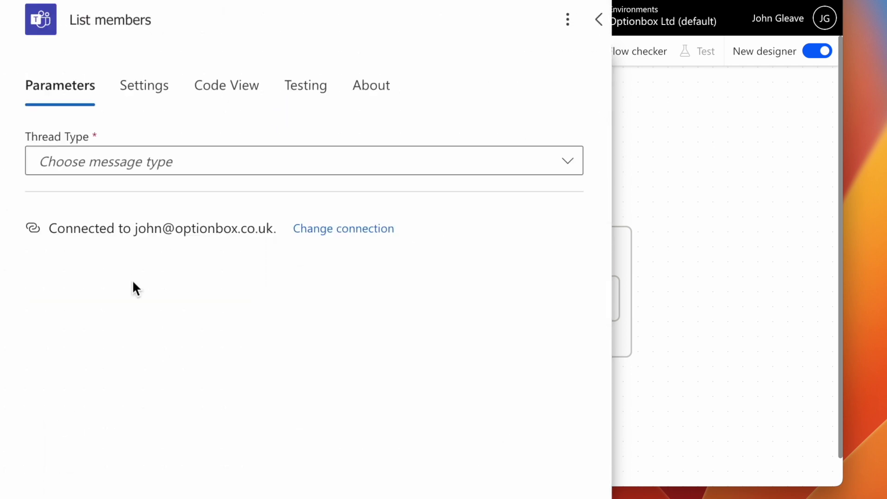
pyautogui.click(155, 165)
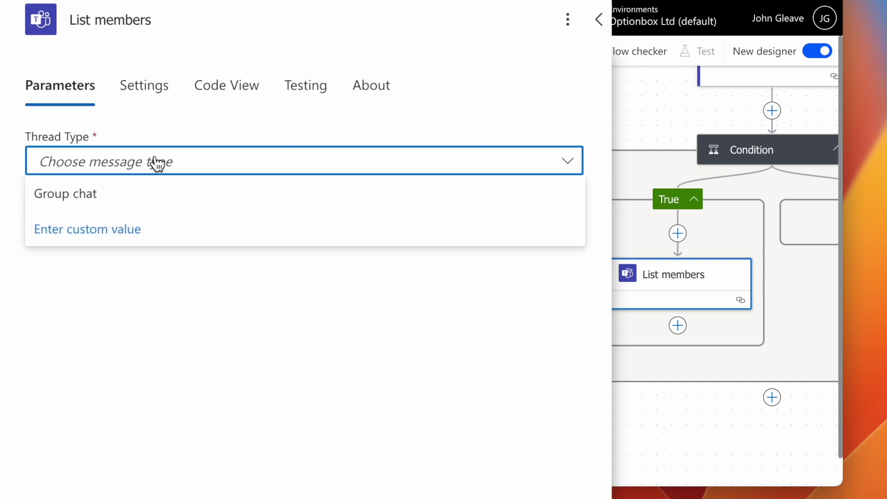
pyautogui.click(145, 197)
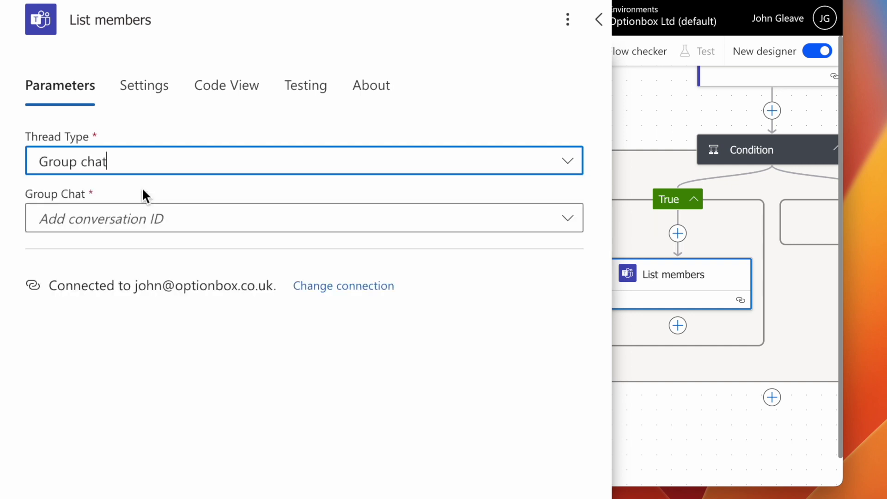
pyautogui.click(140, 230)
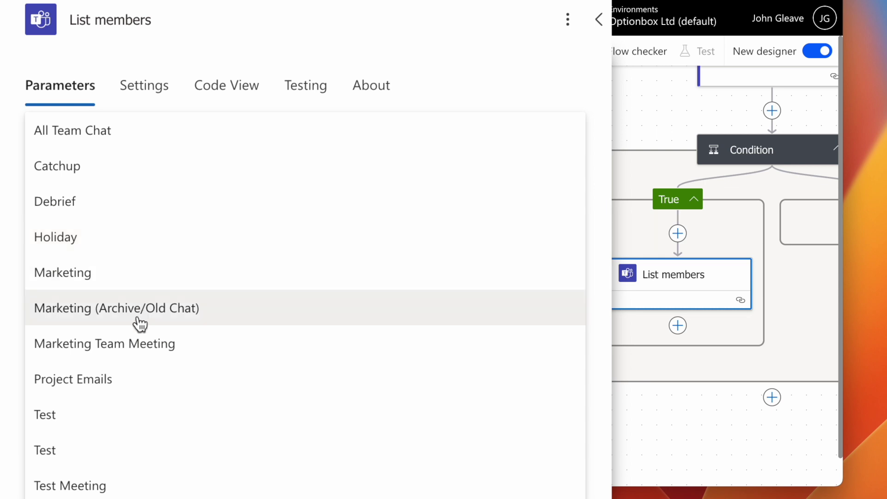
pyautogui.click(133, 384)
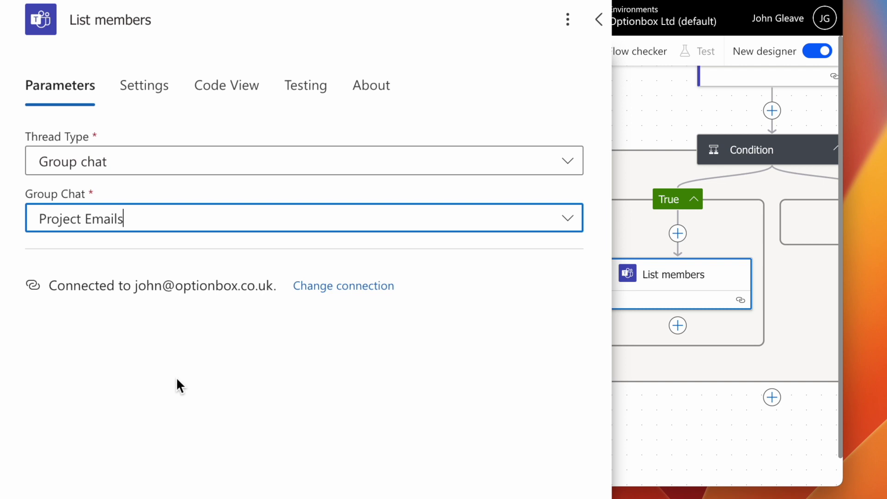
# - Add a Send an email (V2) action after List members
pyautogui.click(534, 339)
pyautogui.moveTo(535, 339); pyautogui.dragTo(210, 351)
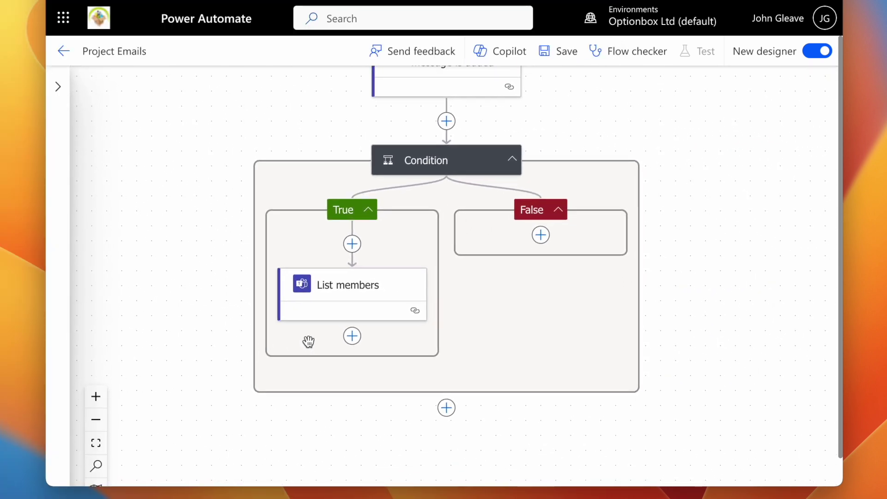
pyautogui.click(353, 338)
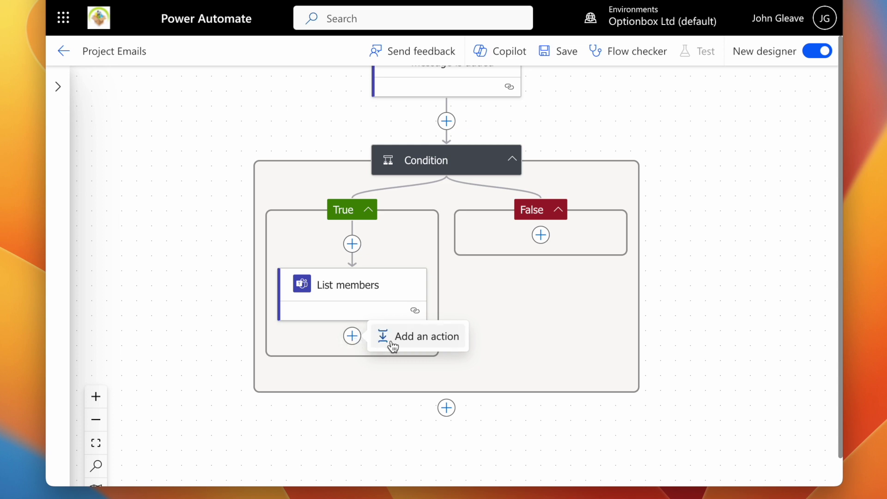
pyautogui.click(415, 342)
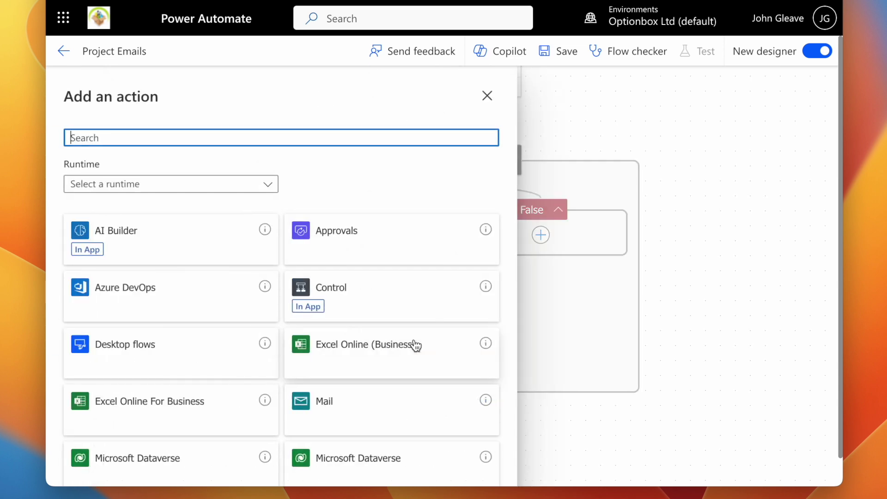
pyautogui.write('email')
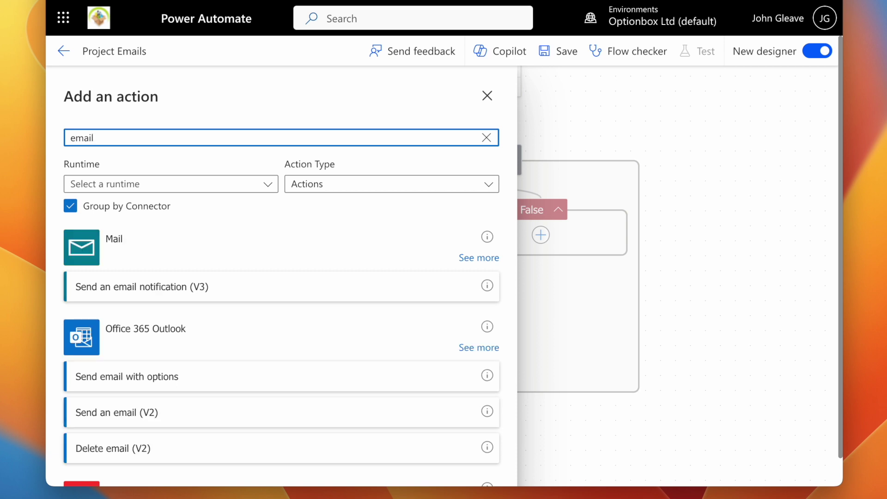
pyautogui.scroll(-3, 224, 247)
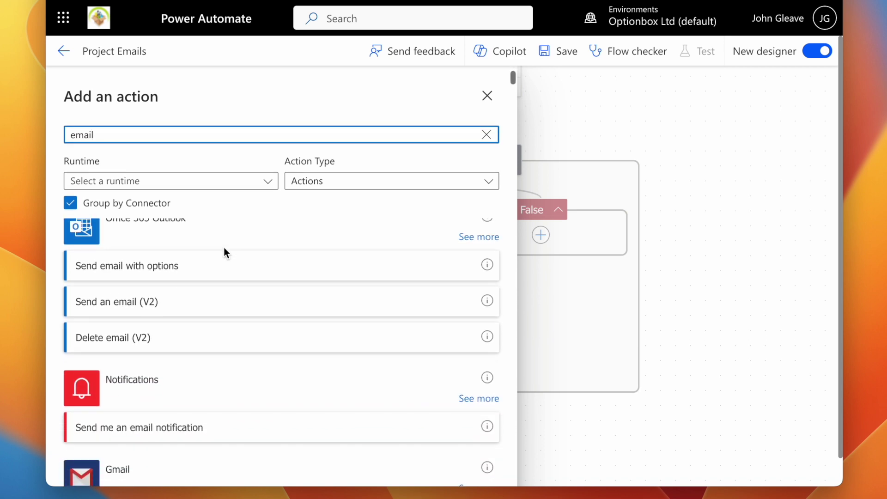
pyautogui.click(187, 306)
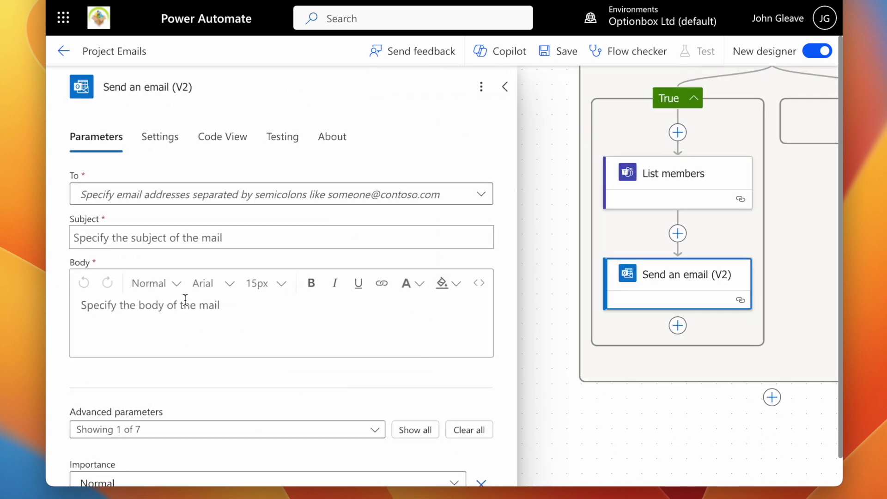
# - Set the email's recipient to each member's email address from dynamic content
pyautogui.click(259, 197)
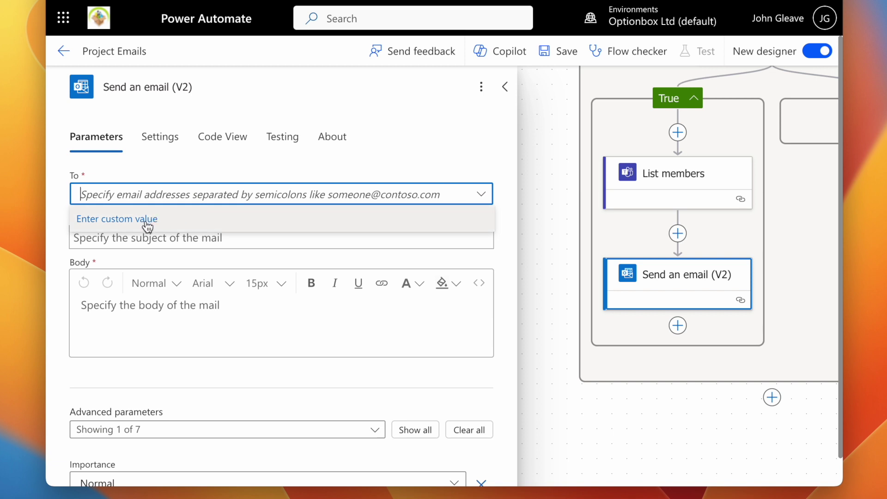
pyautogui.click(145, 221)
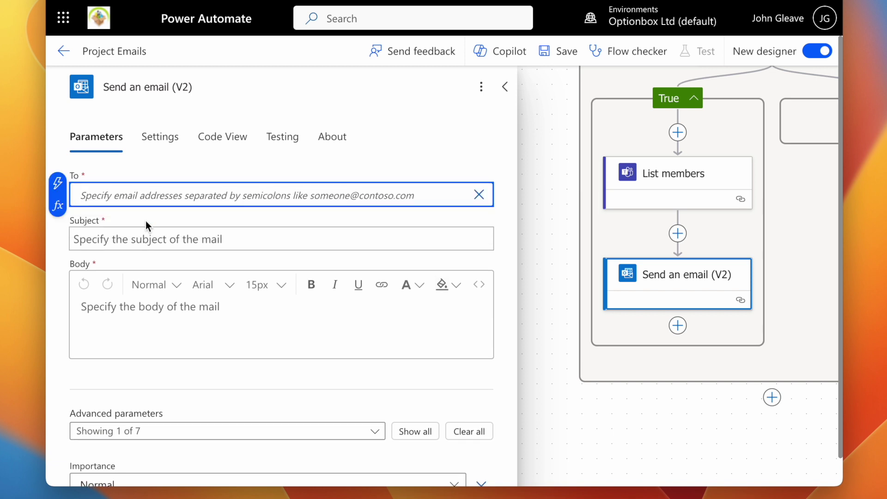
pyautogui.click(58, 187)
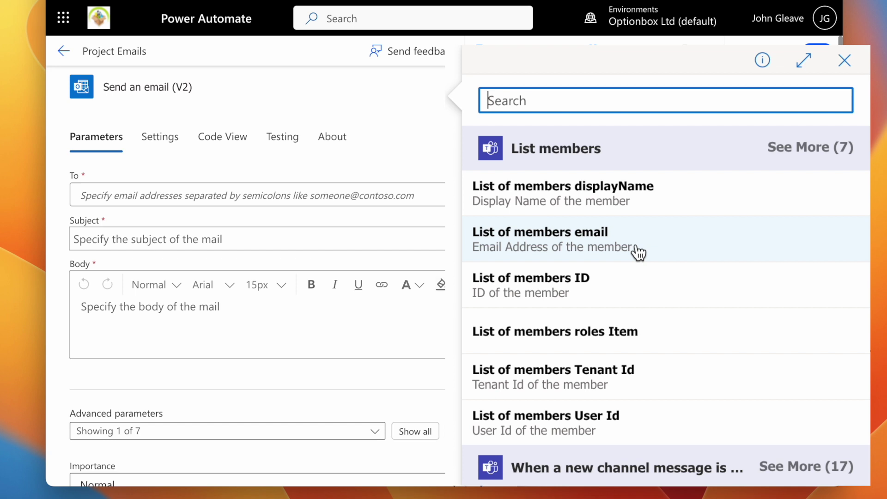
pyautogui.click(639, 307)
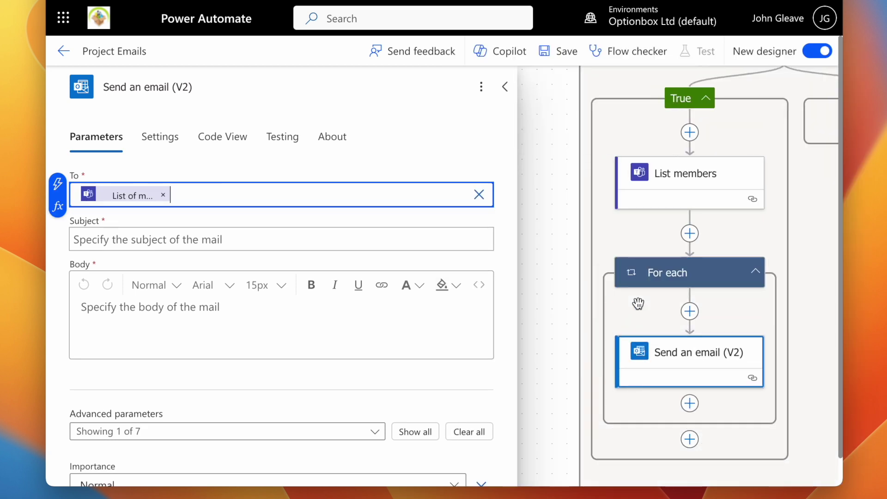
# - Use the channel message's subject as the email subject
pyautogui.click(236, 239)
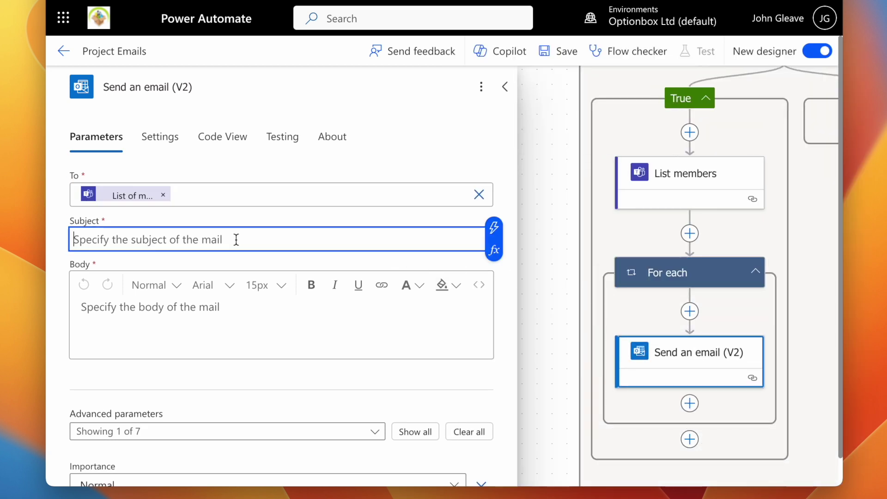
pyautogui.click(494, 228)
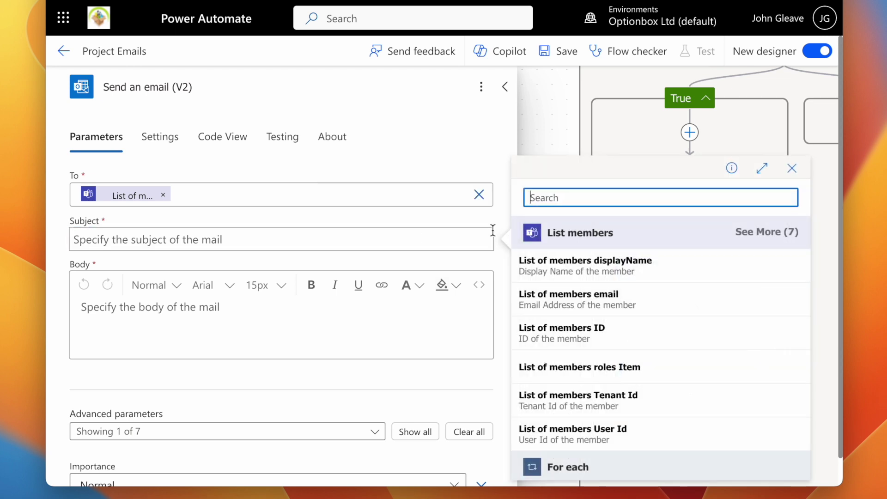
pyautogui.scroll(-3, 623, 303)
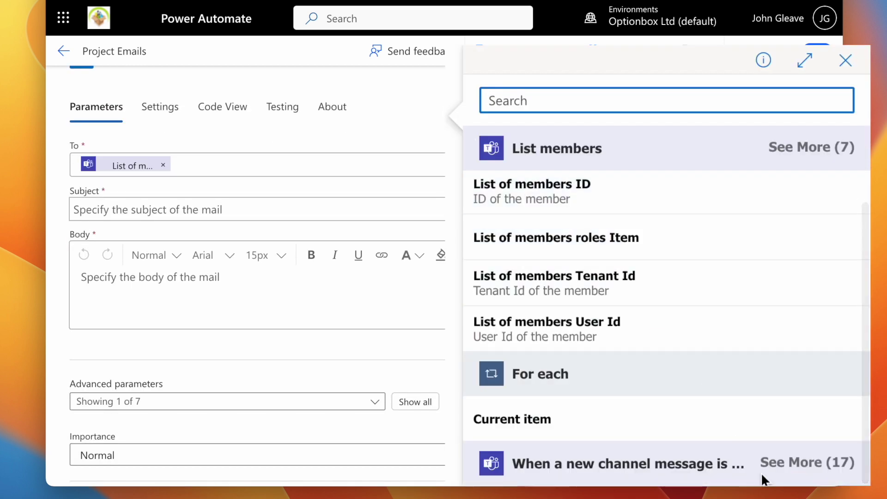
pyautogui.click(786, 462)
pyautogui.scroll(-5, 686, 381)
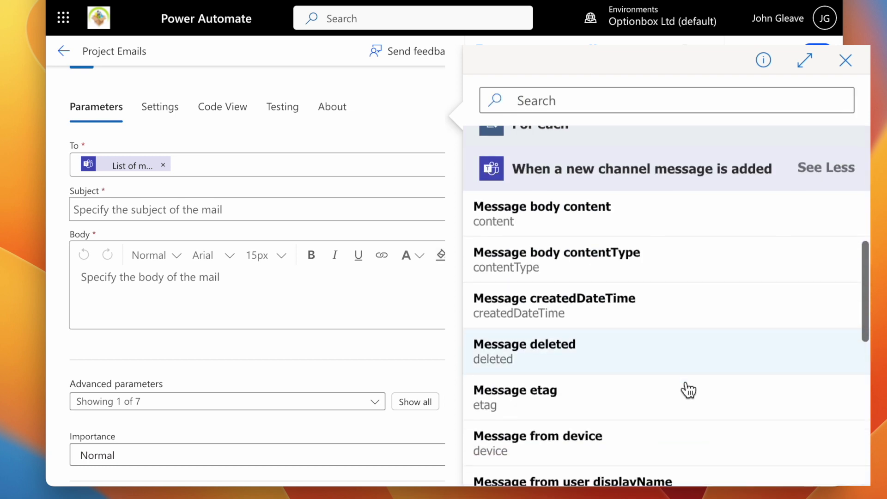
pyautogui.scroll(-8, 688, 390)
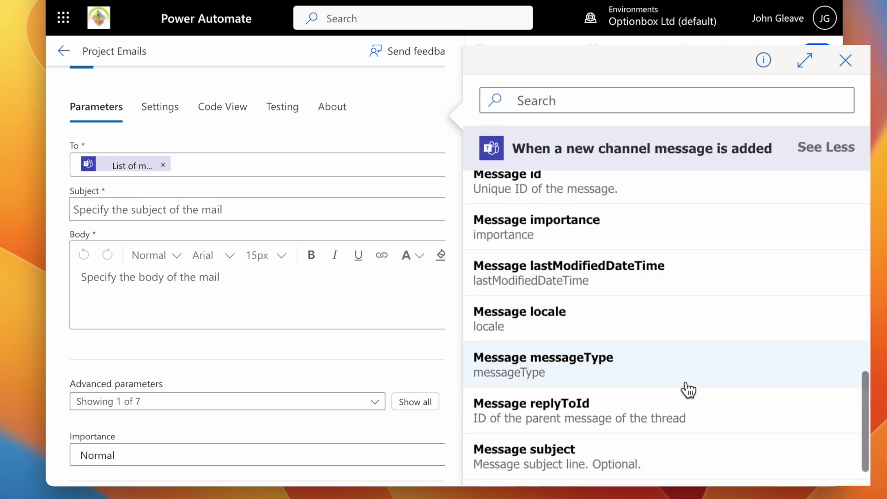
pyautogui.click(699, 465)
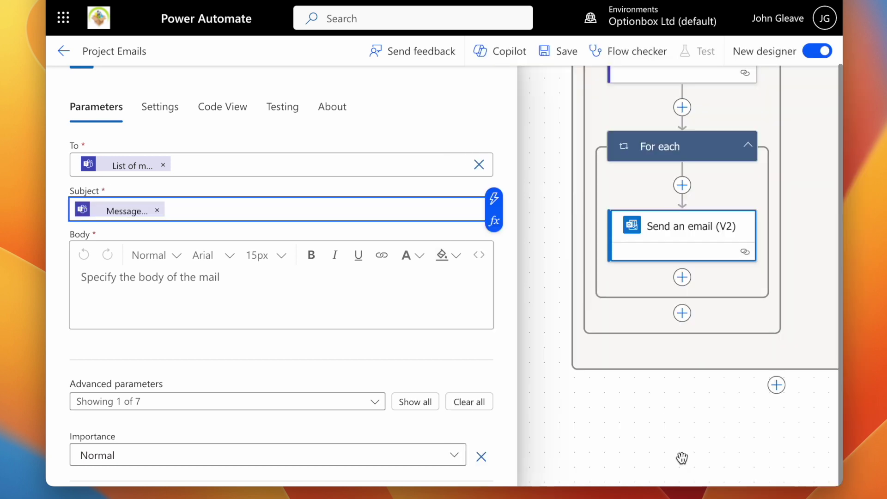
# - Fill the email body with the trigger's Message body content
pyautogui.click(230, 292)
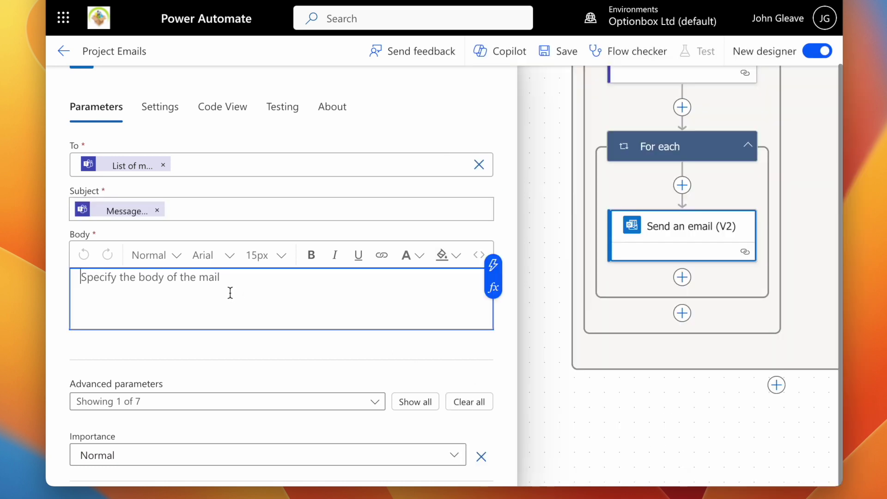
pyautogui.click(494, 268)
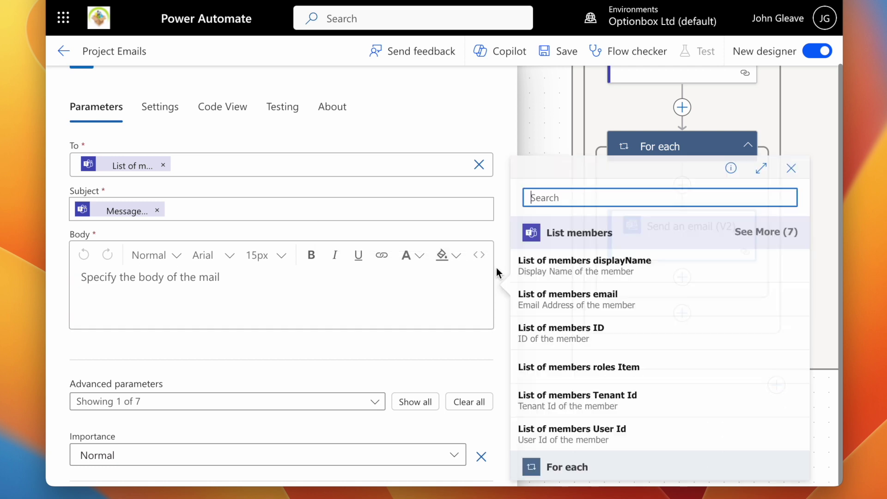
pyautogui.scroll(-2, 620, 307)
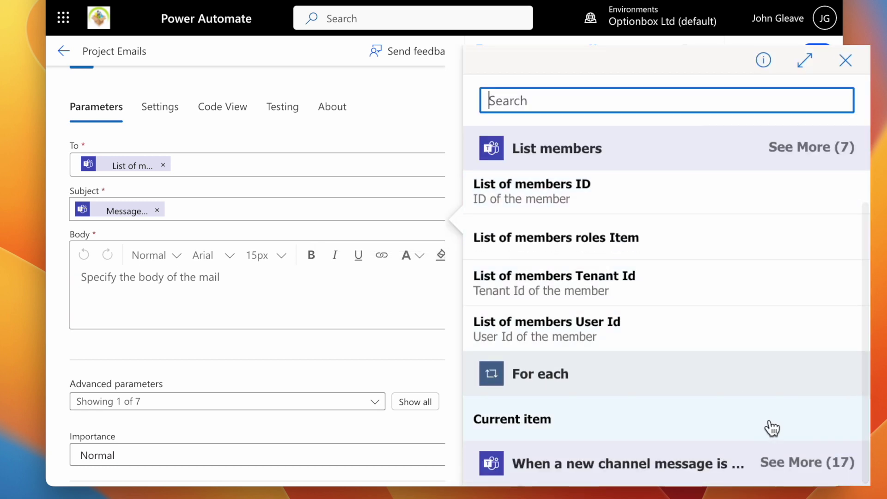
pyautogui.click(803, 465)
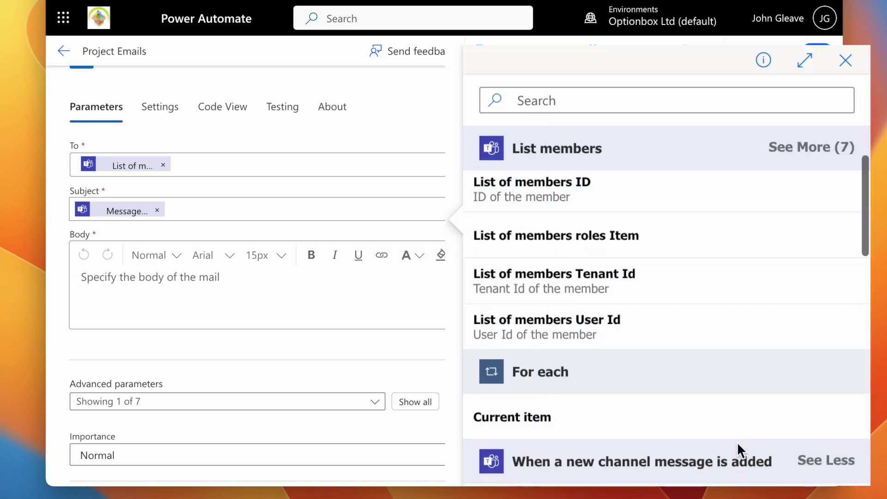
pyautogui.scroll(-5, 737, 443)
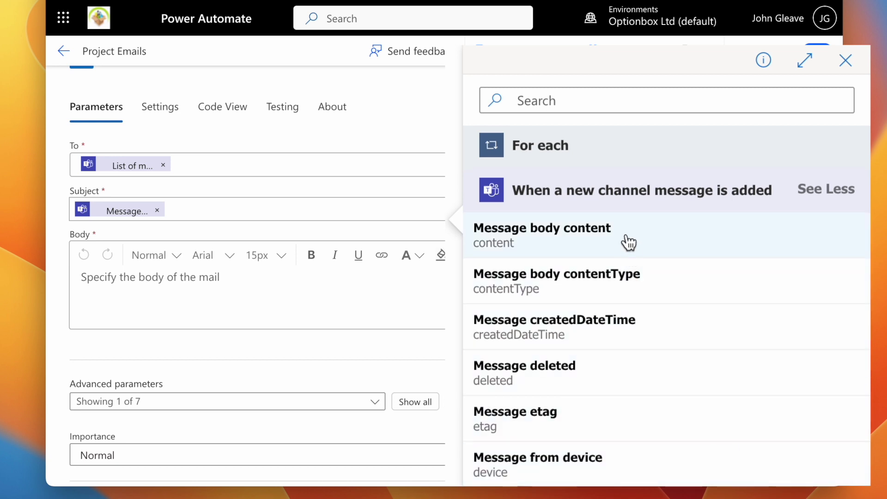
pyautogui.click(629, 238)
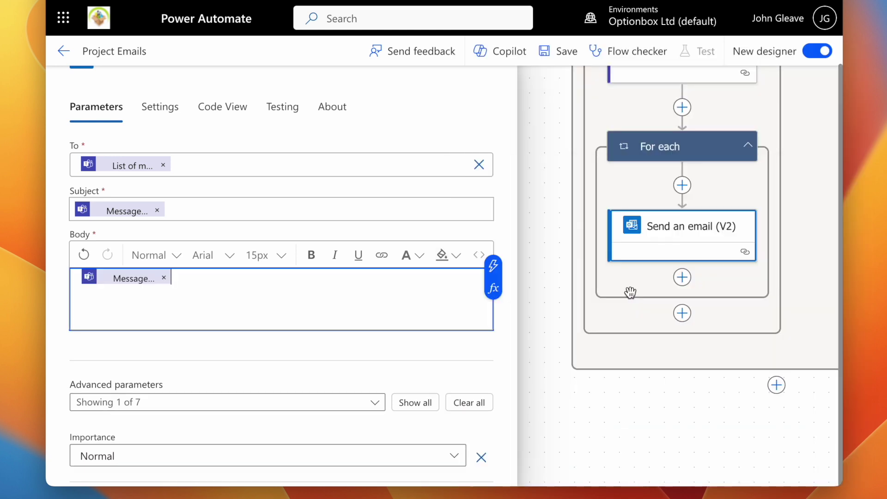
# - Close the email settings and save the flow
pyautogui.click(550, 337)
pyautogui.moveTo(519, 221); pyautogui.dragTo(209, 349)
pyautogui.moveTo(520, 231); pyautogui.dragTo(522, 357)
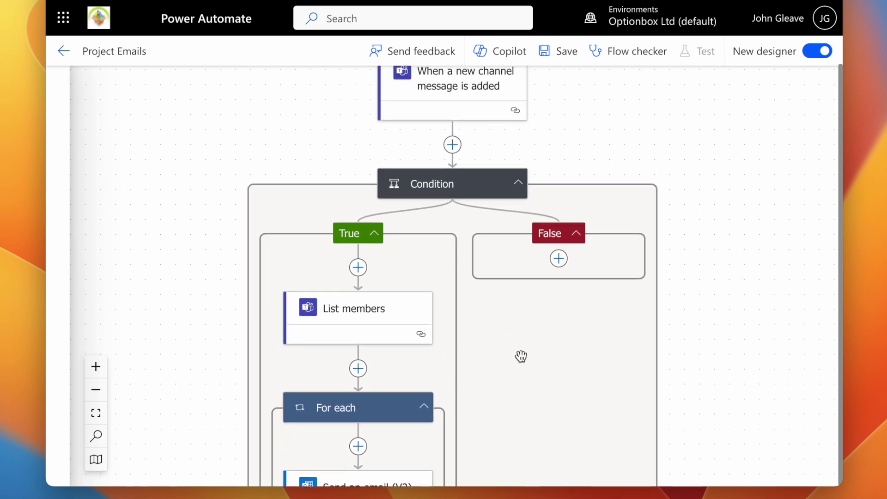
pyautogui.click(568, 52)
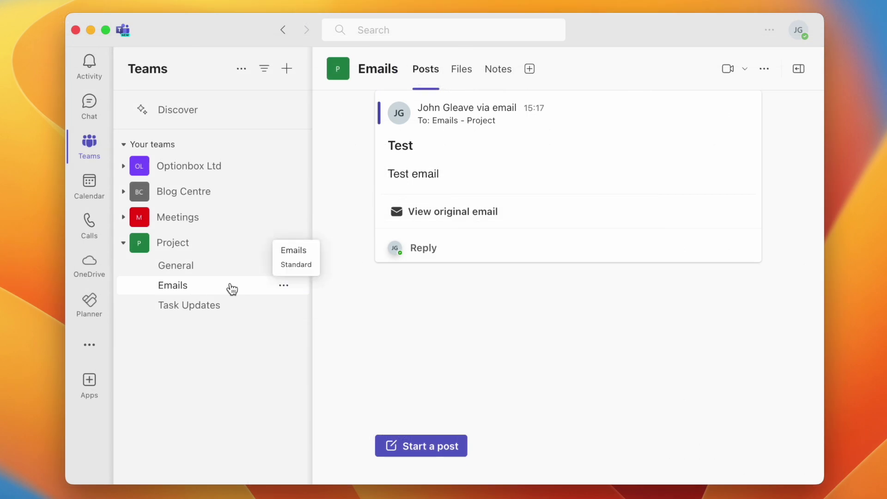
# - Copy the Emails channel's email address from its options menu in Teams
pyautogui.click(284, 286)
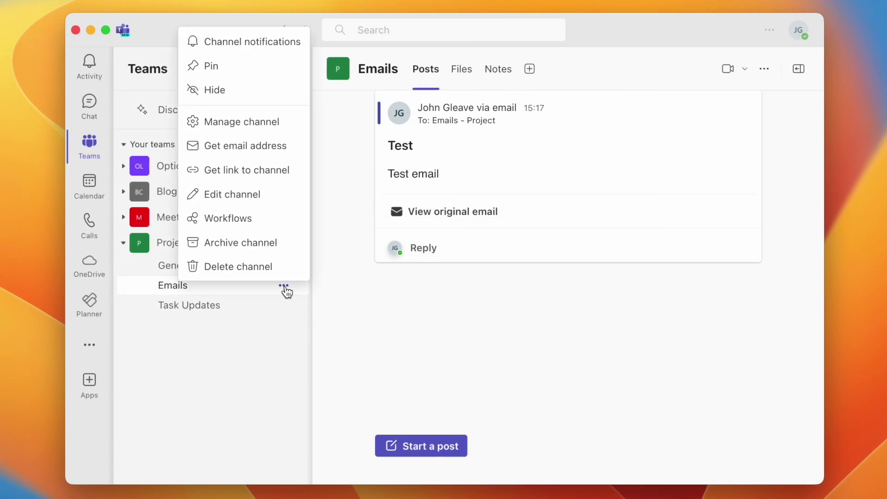
pyautogui.click(264, 141)
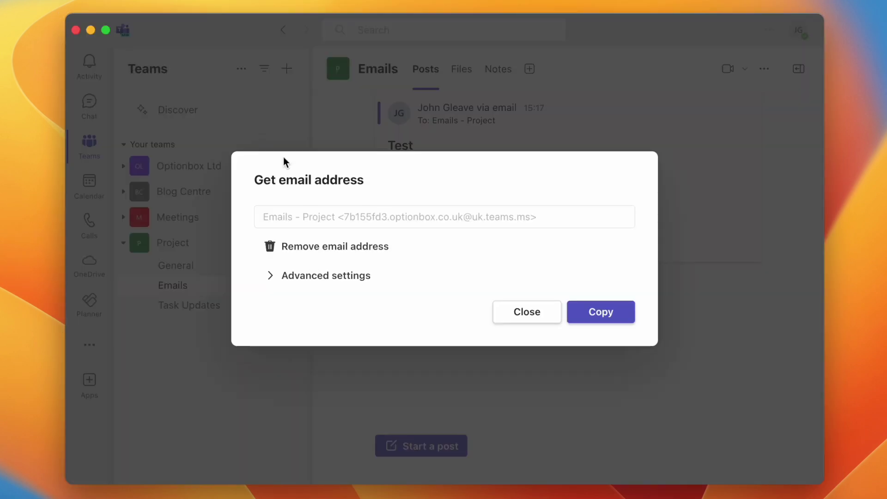
pyautogui.click(598, 317)
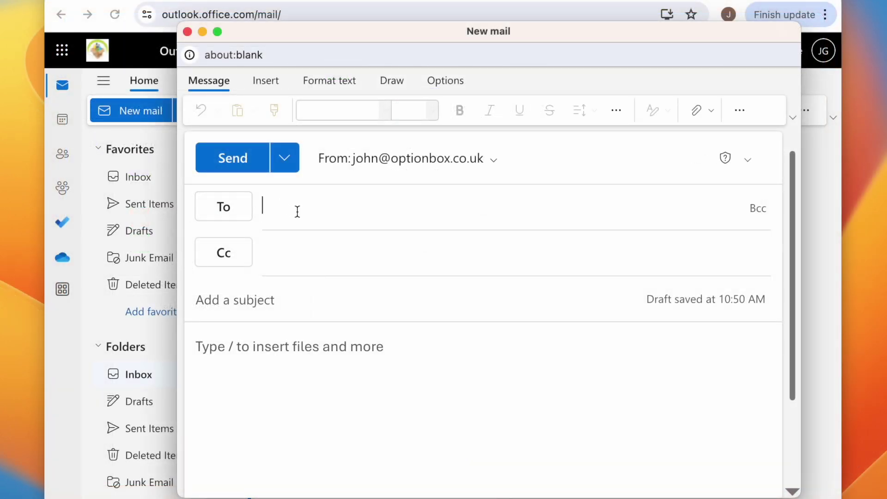
# - Send a mail to the pasted channel address with subject 'Testing Channel Emails' and body 'Please ignore.'
pyautogui.press('super+v')
pyautogui.click(295, 302)
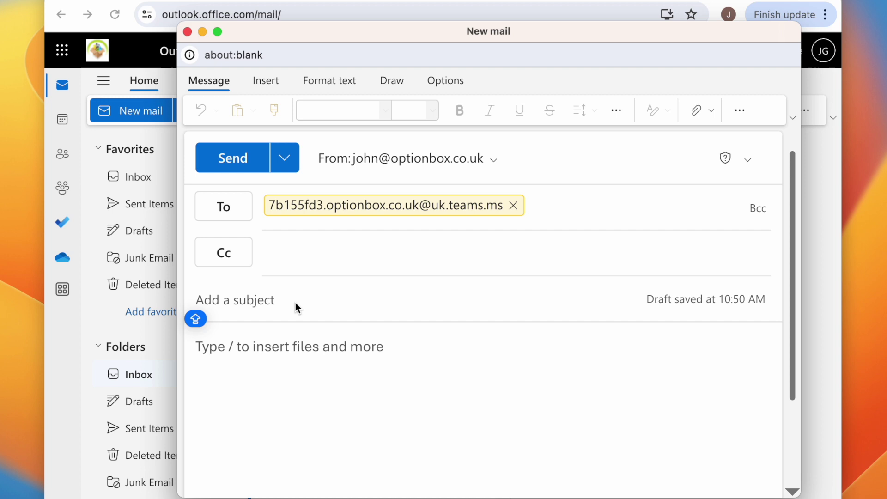
pyautogui.write('Testing Channel Emails')
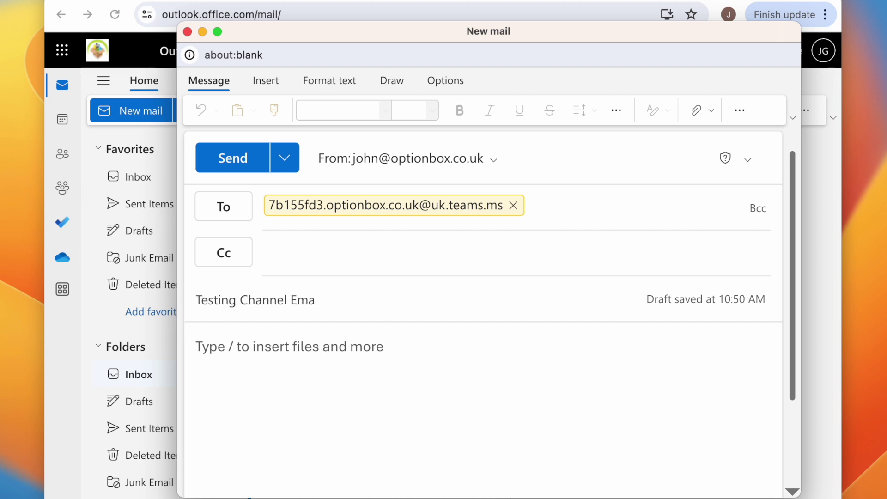
pyautogui.click(297, 360)
pyautogui.write('Please ignore.')
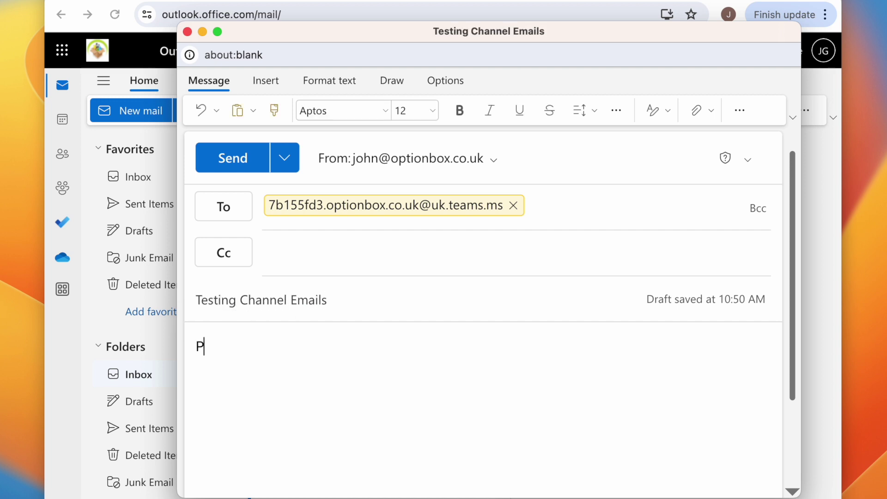
pyautogui.click(230, 164)
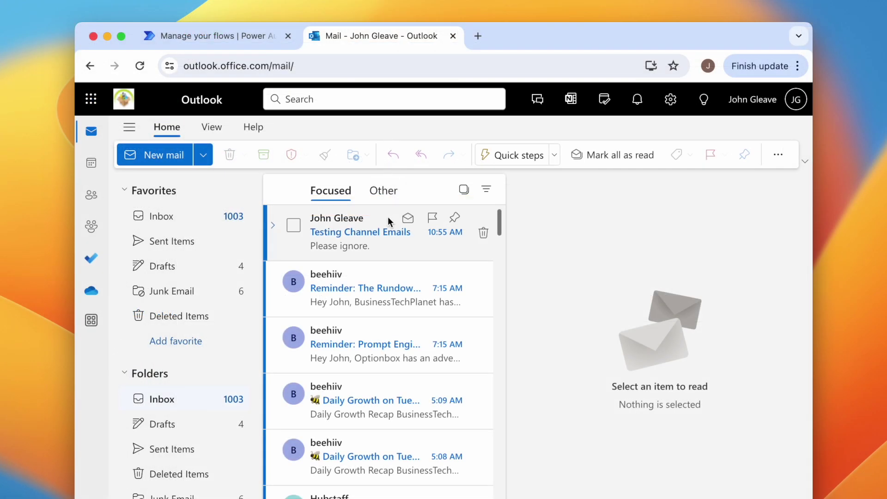
# - Return to the Project Emails details page and open the Succeeded run from the 28-day run history
pyautogui.click(387, 218)
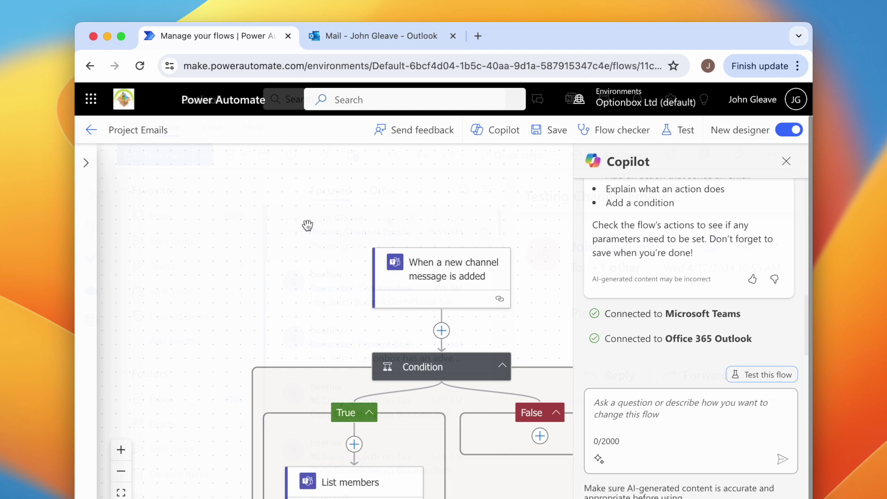
pyautogui.click(97, 133)
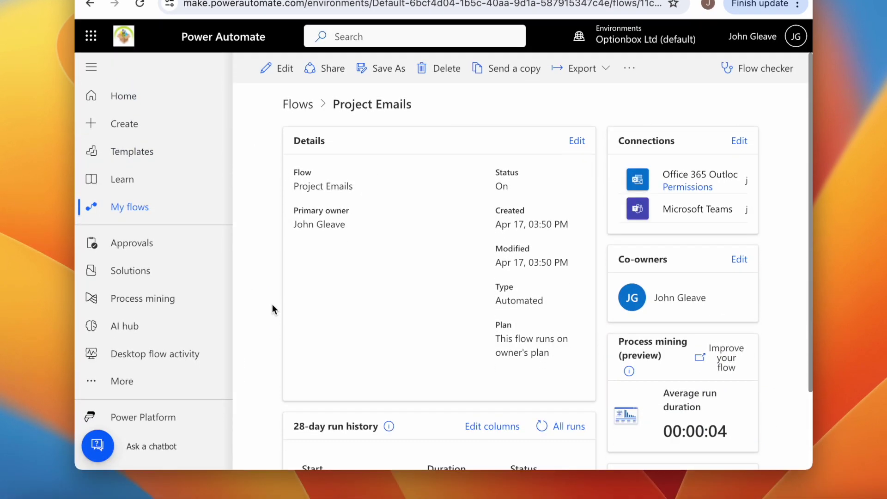
pyautogui.scroll(-3, 273, 373)
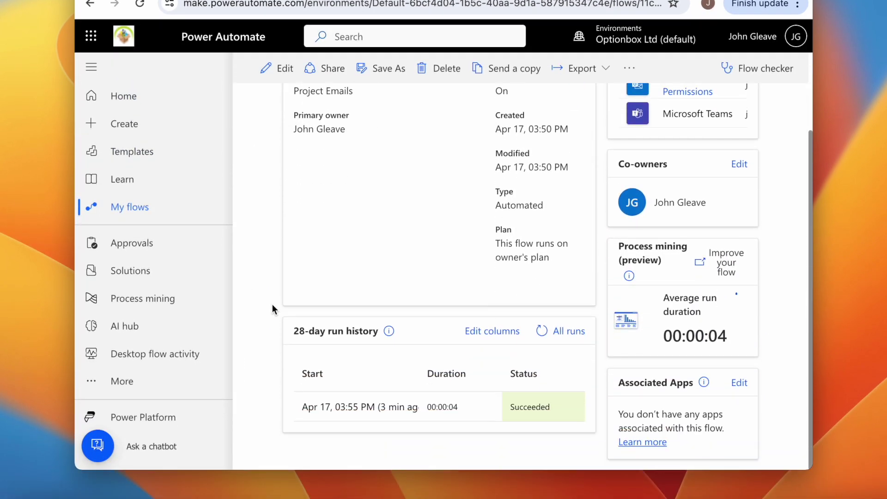
pyautogui.click(407, 409)
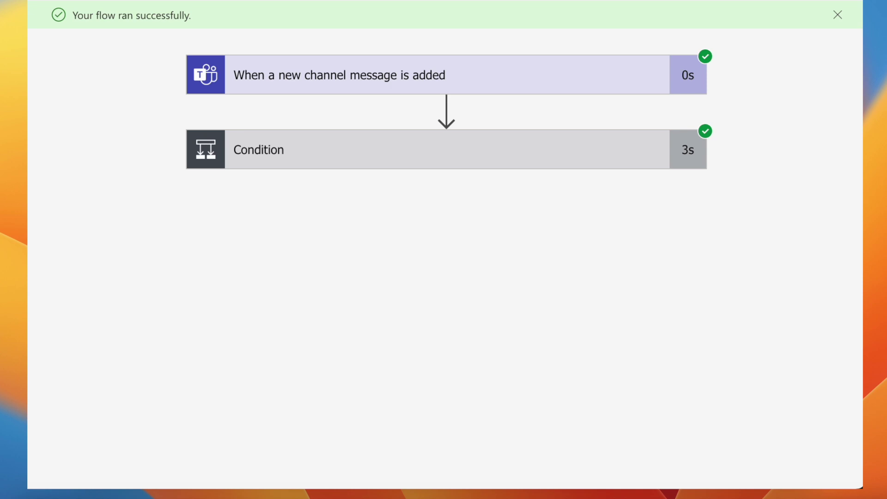
# - Expand Condition, For each and Send an email (V2), then review all 3 iterations
pyautogui.click(551, 157)
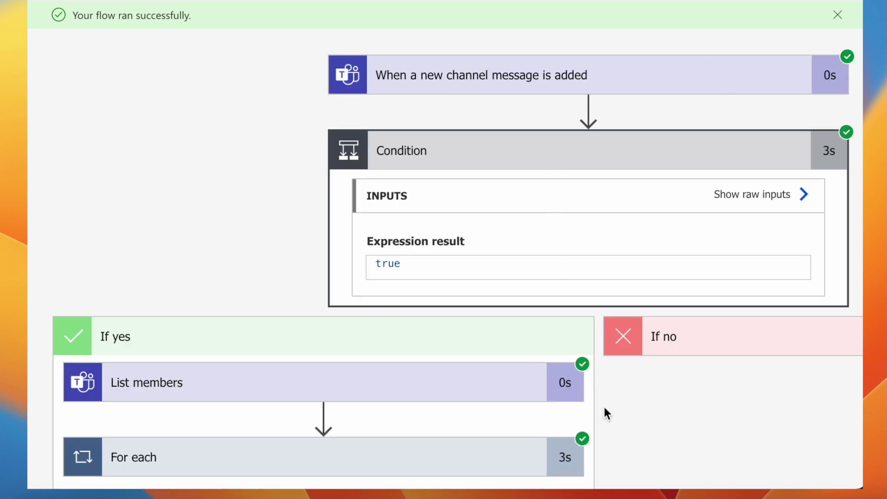
pyautogui.scroll(-3, 603, 406)
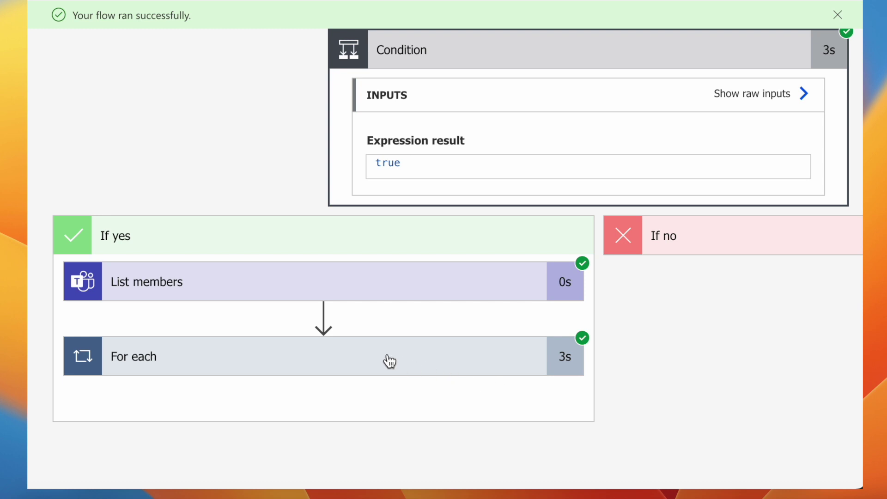
pyautogui.click(390, 361)
pyautogui.scroll(-2, 390, 361)
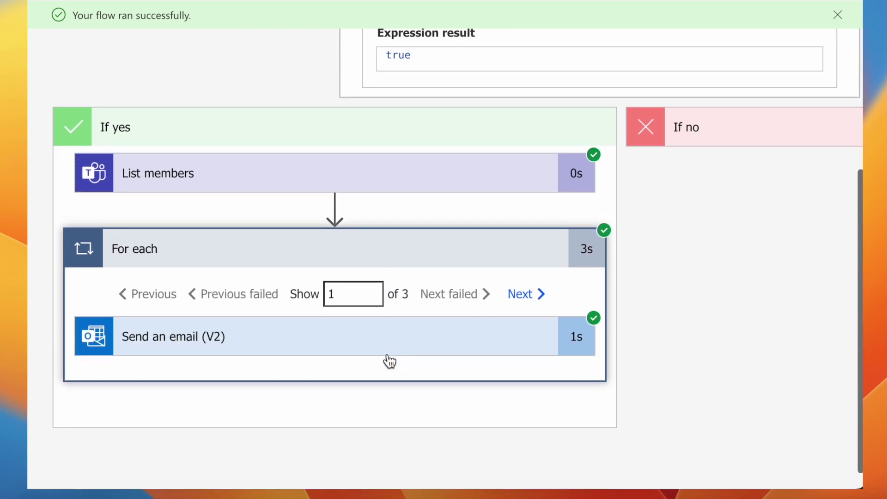
pyautogui.click(390, 343)
pyautogui.scroll(-3, 390, 343)
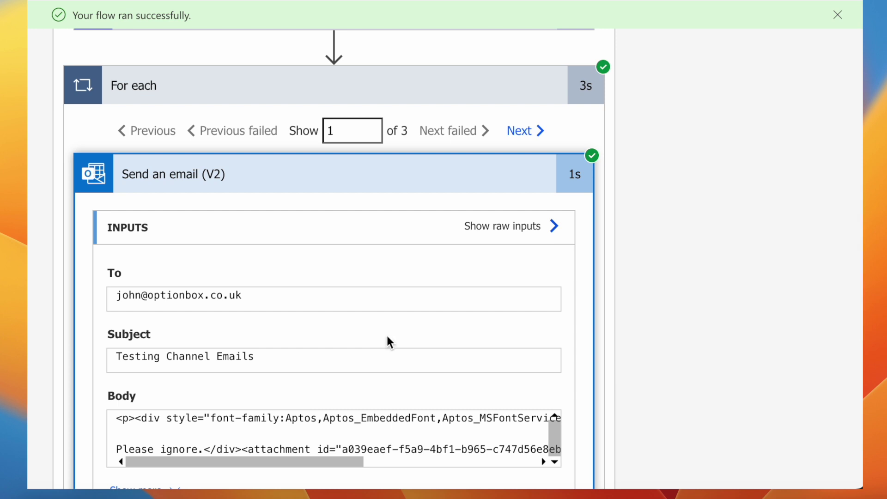
pyautogui.click(526, 133)
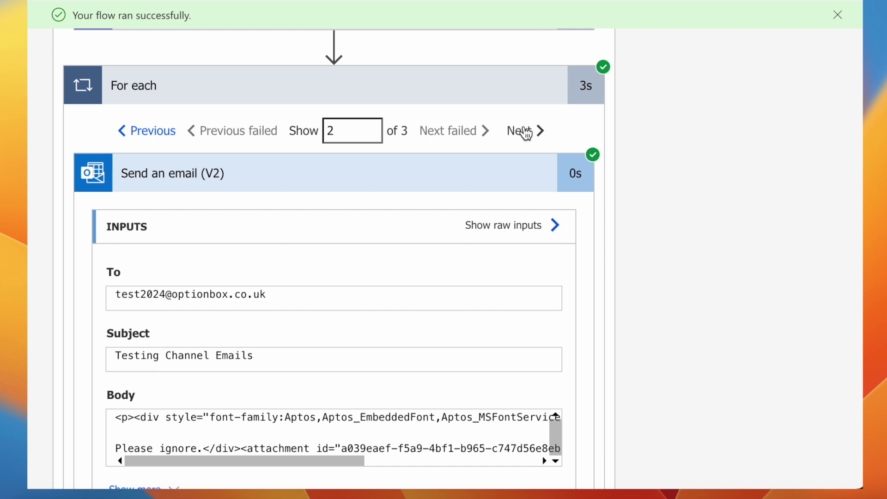
pyautogui.click(526, 134)
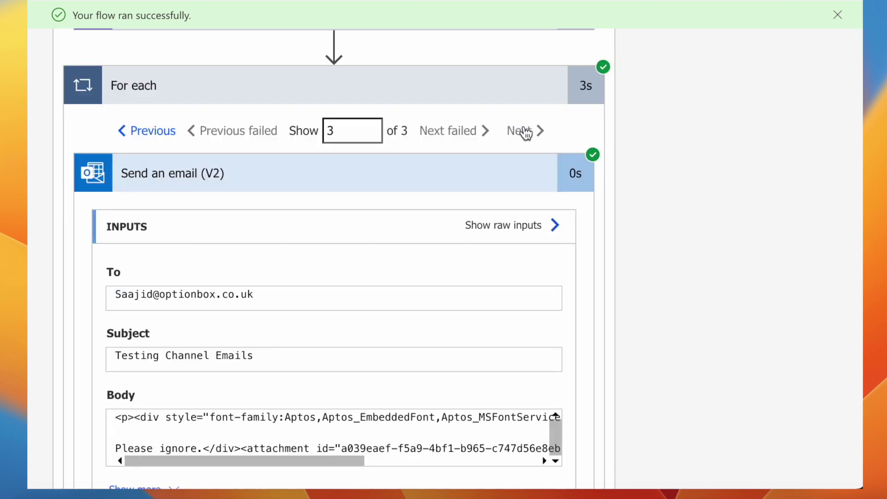